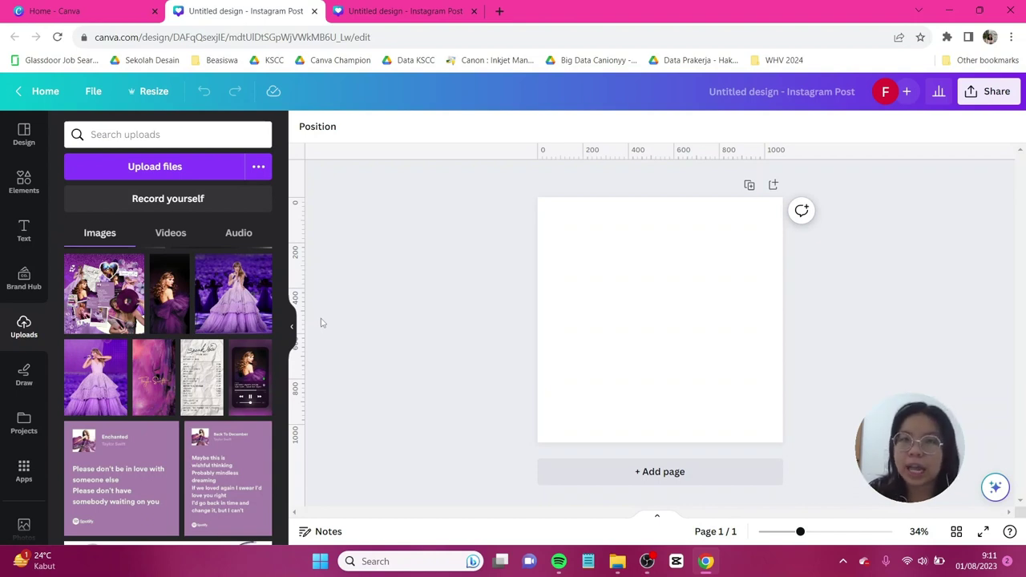
Set the page background to the solid purple colour #883689.
{"action": "left_click", "coordinate": [716, 263]}
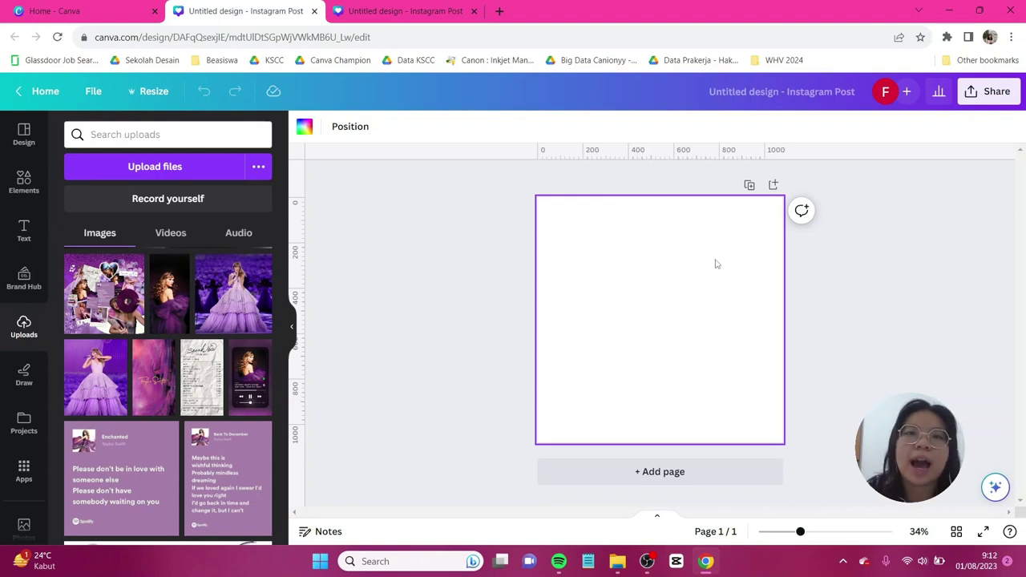
{"action": "left_click", "coordinate": [305, 127]}
{"action": "left_click", "coordinate": [87, 210]}
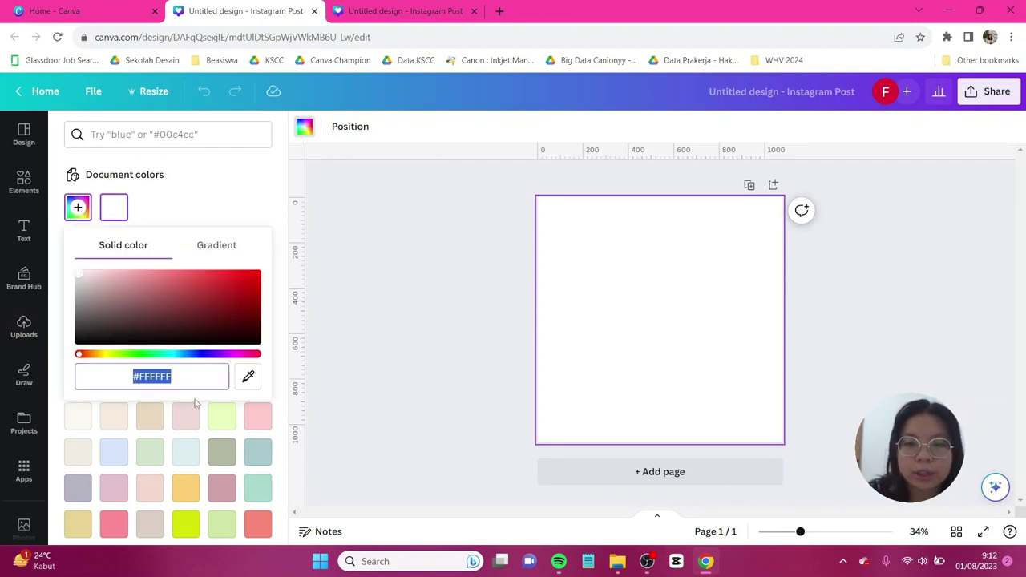
{"action": "type", "text": "#883"}
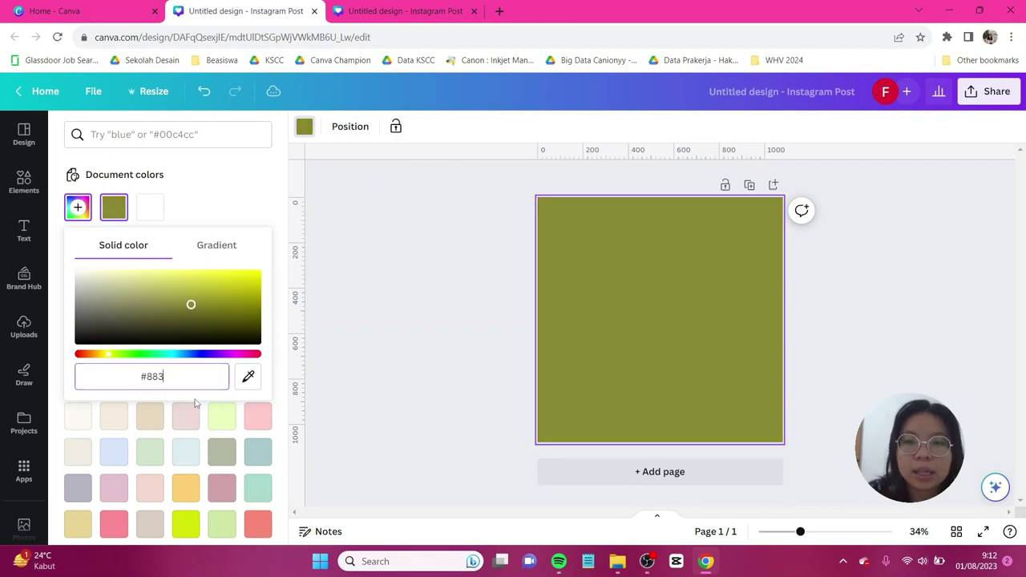
{"action": "type", "text": "689"}
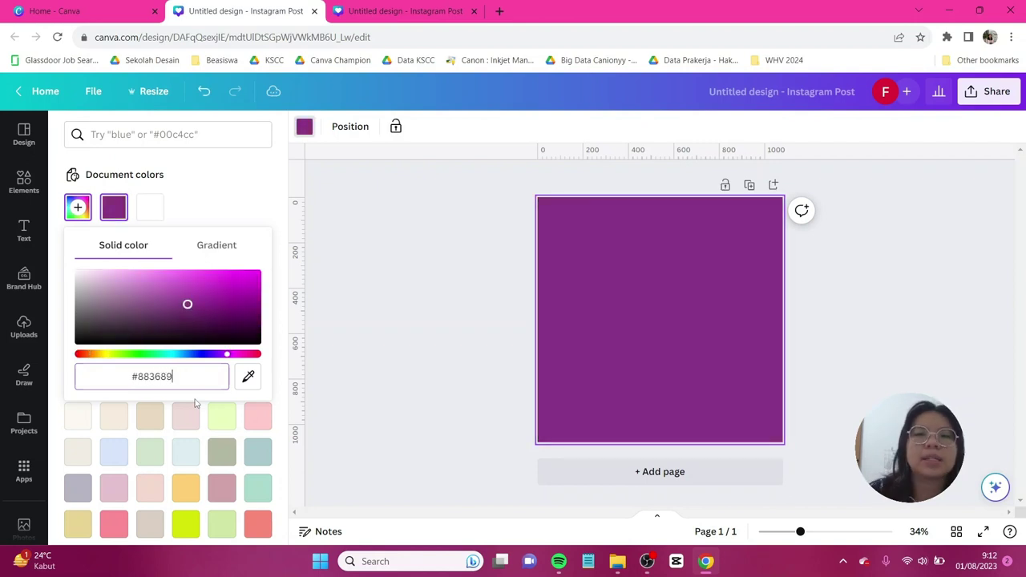
{"action": "left_click", "coordinate": [436, 401]}
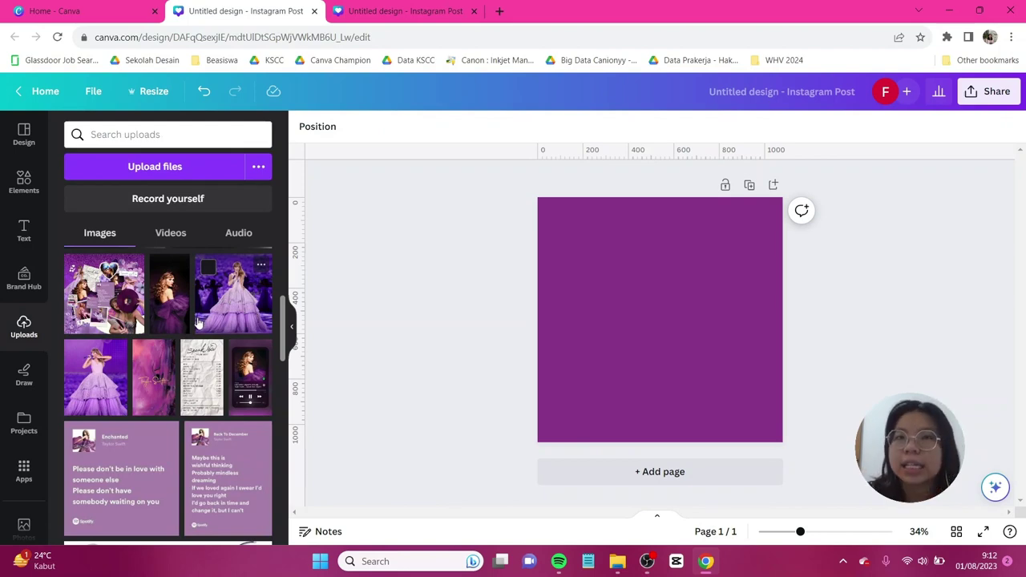
Search the elements for "purple glitter" and limit the results to graphics.
{"action": "left_click", "coordinate": [24, 181]}
{"action": "left_click", "coordinate": [186, 135]}
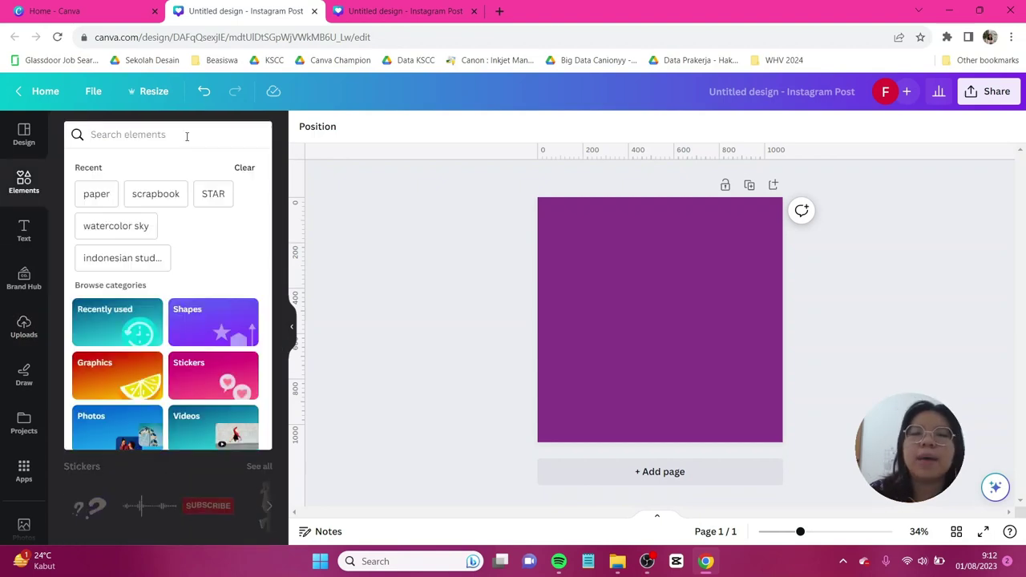
{"action": "type", "text": "purple"}
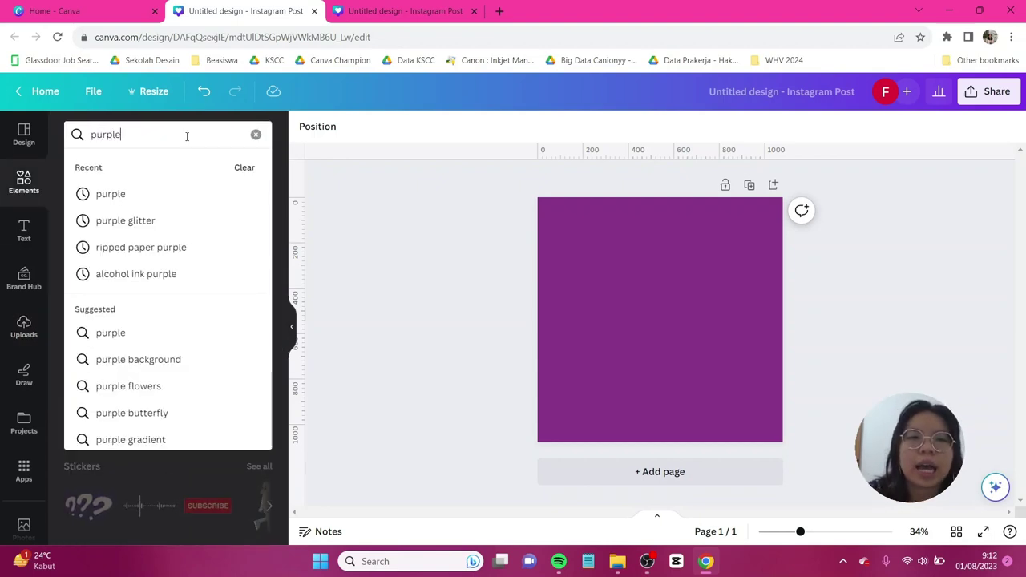
{"action": "type", "text": " glitter"}
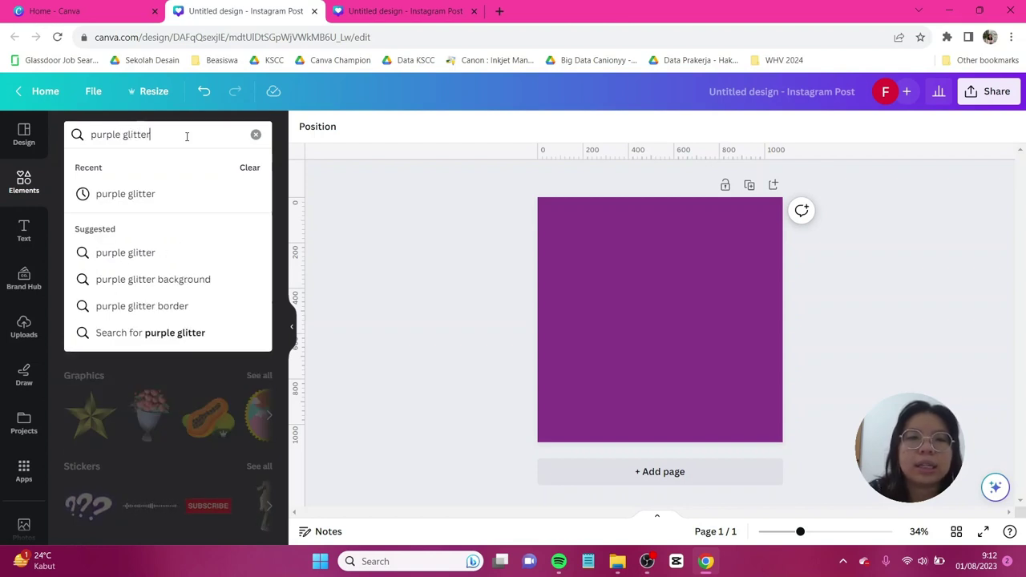
{"action": "key", "text": "Return"}
{"action": "left_click", "coordinate": [121, 166]}
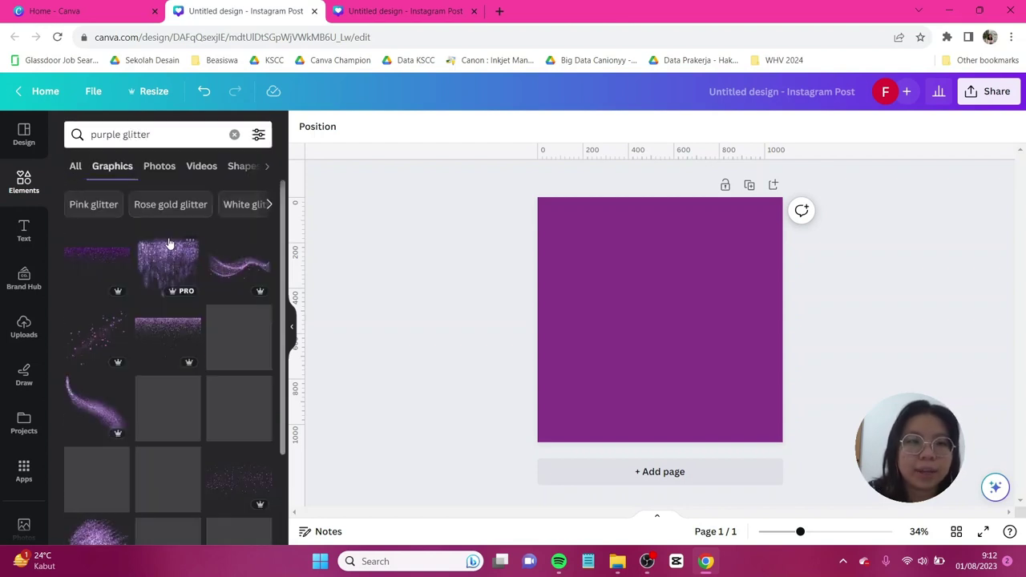
Add the falling purple glitter graphic and enlarge it to span the full width along the page's upper edge.
{"action": "left_click", "coordinate": [108, 268]}
{"action": "left_click_drag", "start_coordinate": [654, 297], "coordinate": [603, 222]}
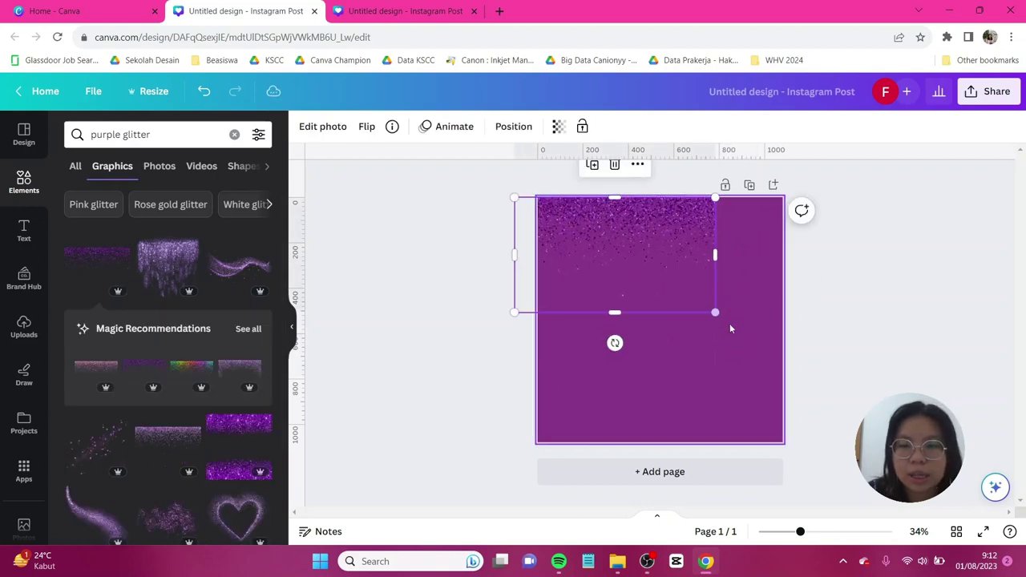
{"action": "left_click_drag", "start_coordinate": [715, 312], "coordinate": [796, 361]}
{"action": "left_click", "coordinate": [863, 364]}
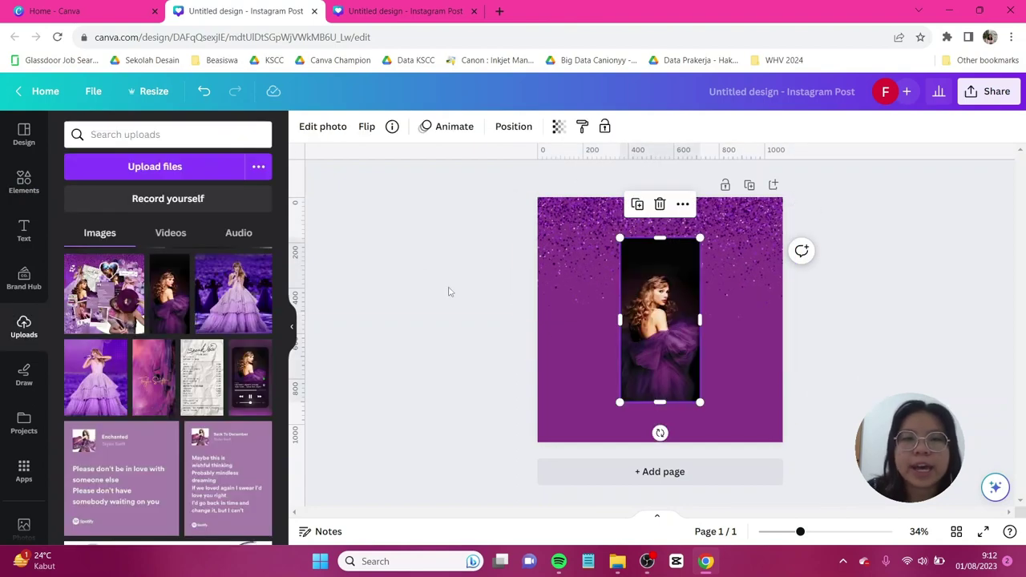
Remove the background of the portrait in the dark purple dress and move it toward the page's lower left.
{"action": "left_click", "coordinate": [313, 128]}
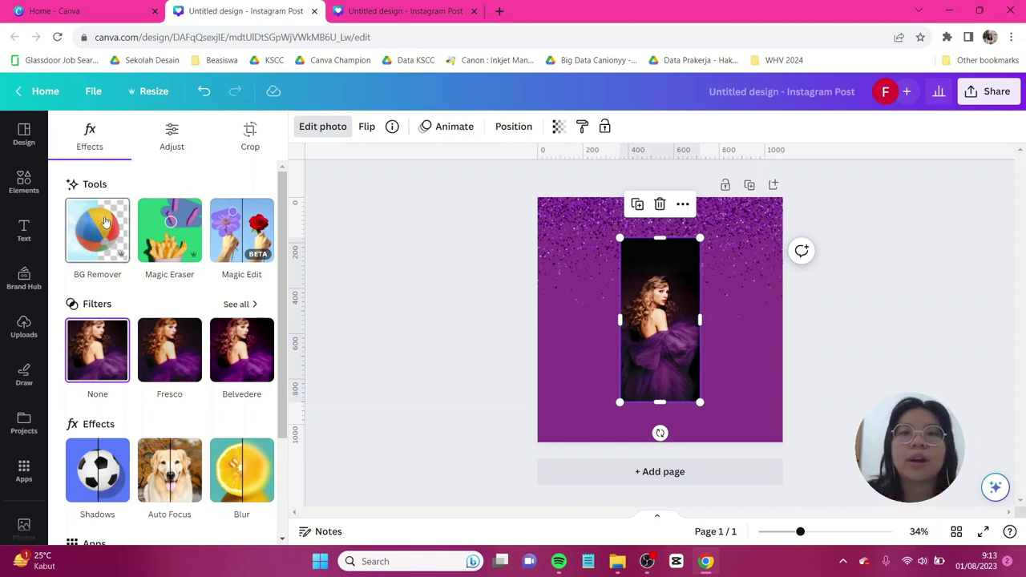
{"action": "left_click", "coordinate": [104, 222]}
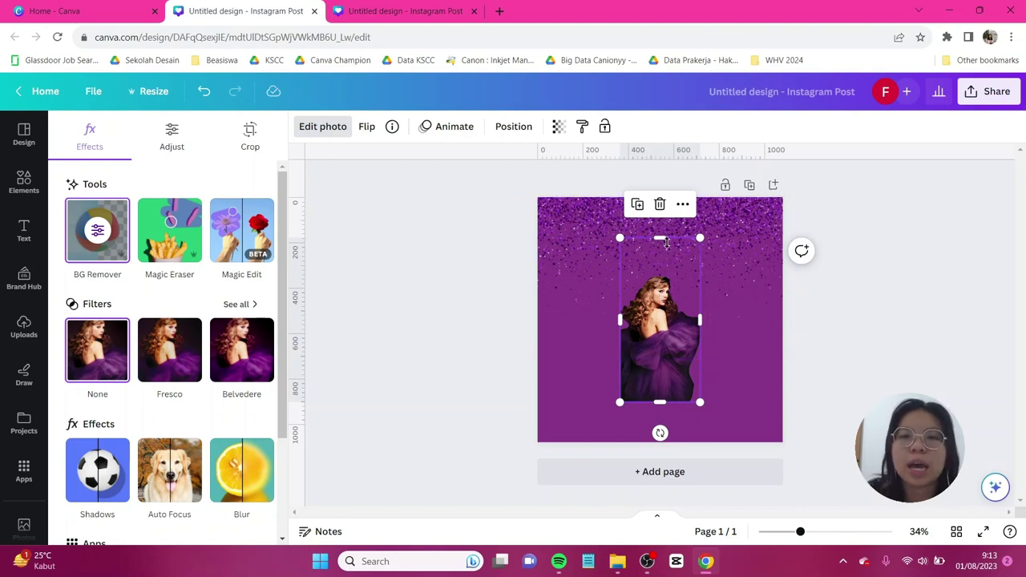
{"action": "left_click_drag", "start_coordinate": [663, 305], "coordinate": [614, 325]}
{"action": "left_click", "coordinate": [439, 335]}
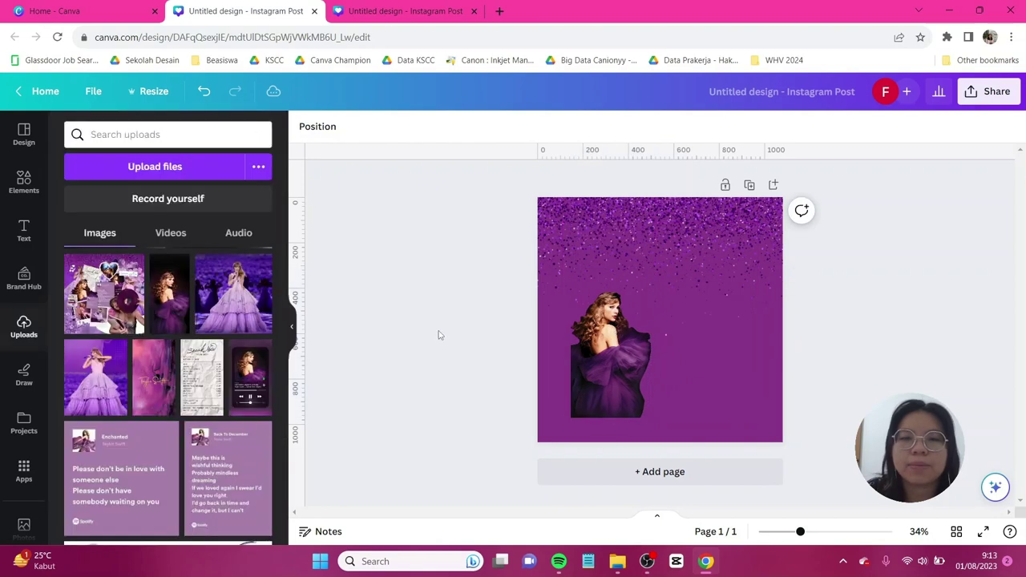
Add the uploaded Speak Now receipt image, tilt it 7° and shrink it to about 344 × 611 px beside the portrait.
{"action": "left_click", "coordinate": [201, 377]}
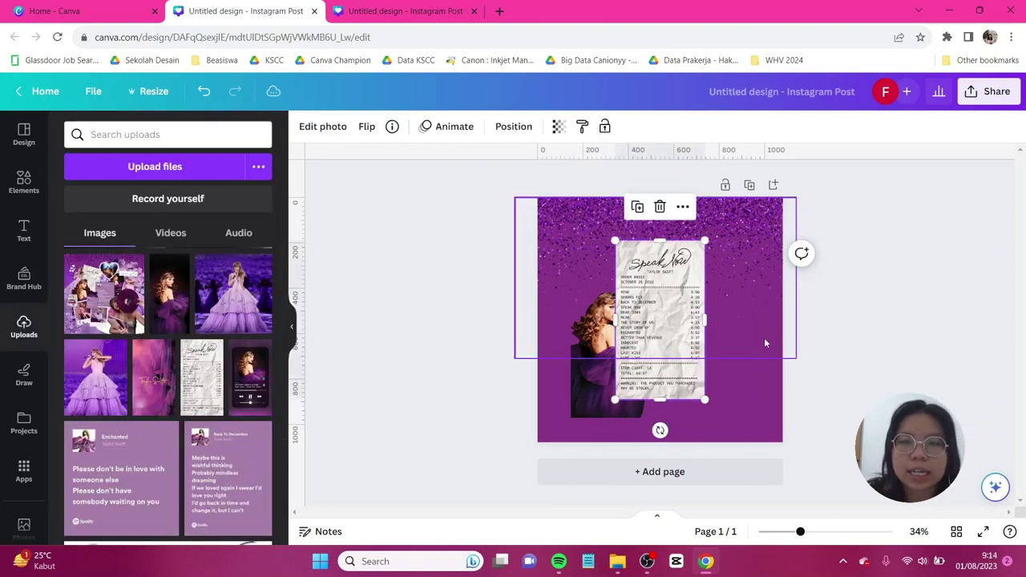
{"action": "left_click_drag", "start_coordinate": [662, 385], "coordinate": [646, 377]}
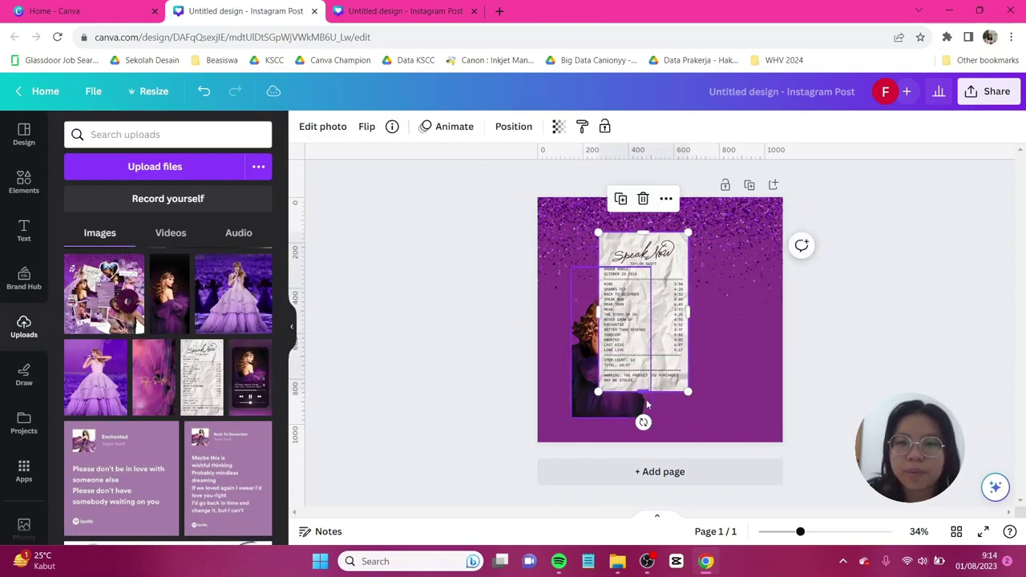
{"action": "left_click_drag", "start_coordinate": [643, 422], "coordinate": [632, 430]}
{"action": "left_click_drag", "start_coordinate": [694, 236], "coordinate": [686, 258]}
Send the Speak Now receipt backward so it sits behind the portrait.
{"action": "left_click", "coordinate": [514, 128]}
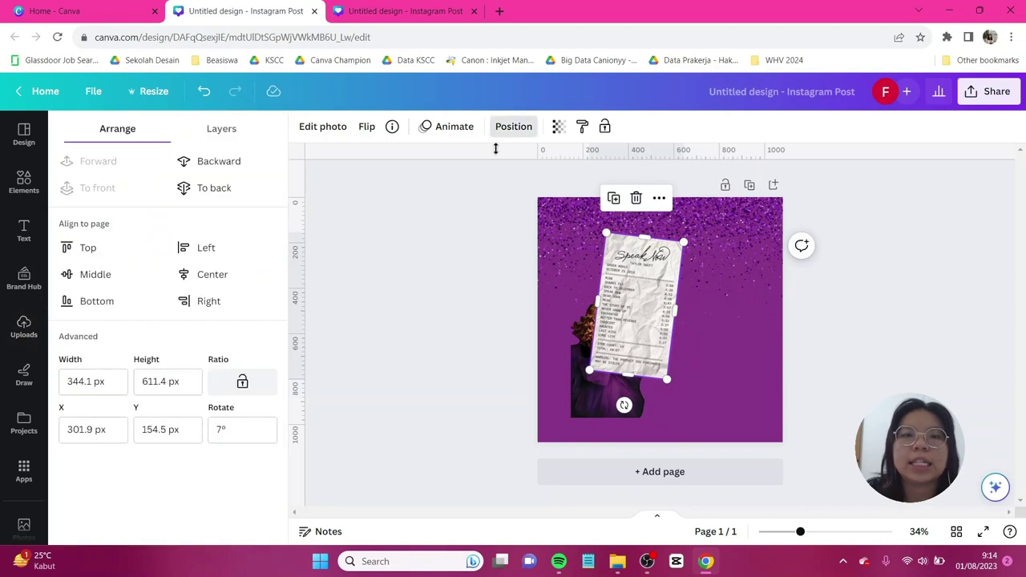
{"action": "left_click", "coordinate": [250, 167]}
{"action": "left_click", "coordinate": [398, 280]}
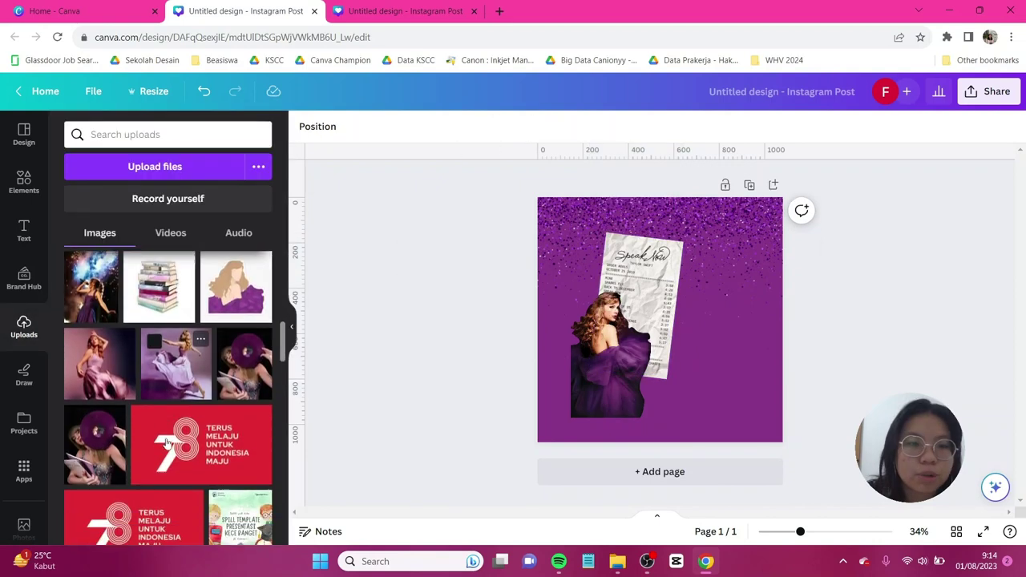
Add the uploaded photo with the purple vinyl record, remove its background and place it in the page's lower-right corner.
{"action": "scroll", "coordinate": [166, 444], "scroll_direction": "down", "scroll_amount": 1}
{"action": "left_click", "coordinate": [243, 339]}
{"action": "left_click_drag", "start_coordinate": [670, 314], "coordinate": [680, 337]}
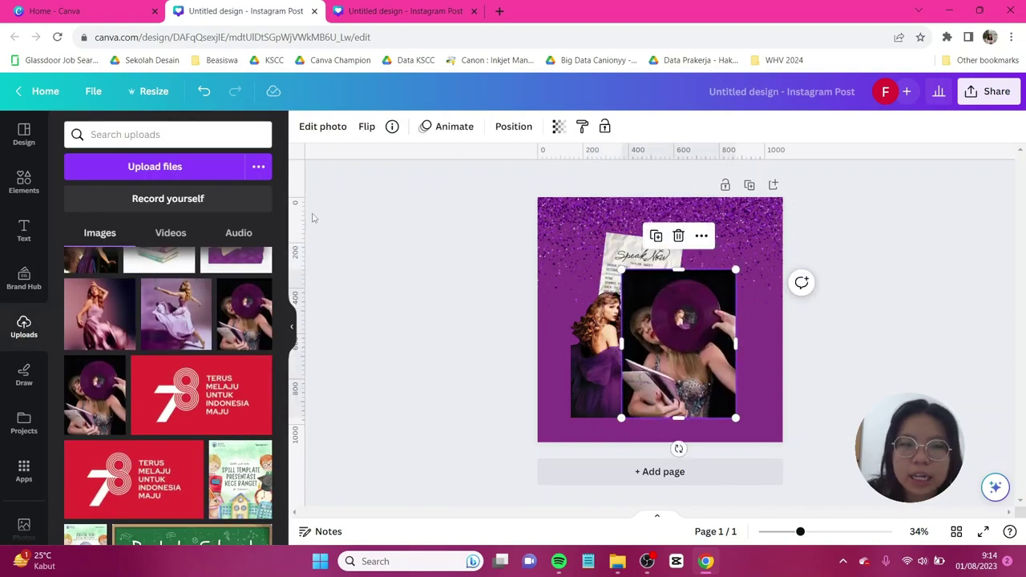
{"action": "left_click", "coordinate": [308, 126]}
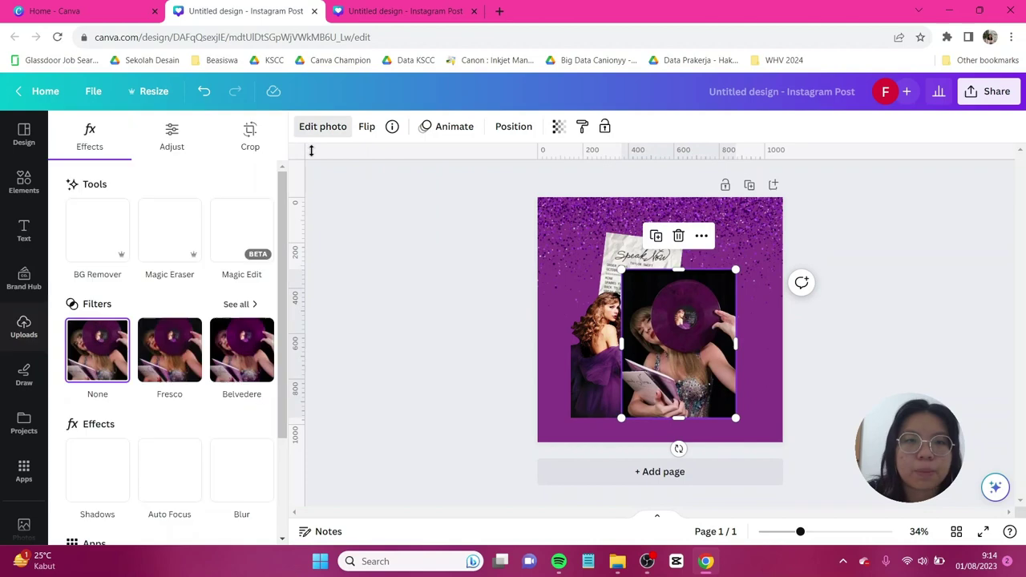
{"action": "left_click", "coordinate": [97, 235]}
{"action": "left_click_drag", "start_coordinate": [683, 331], "coordinate": [742, 361]}
{"action": "left_click", "coordinate": [890, 357]}
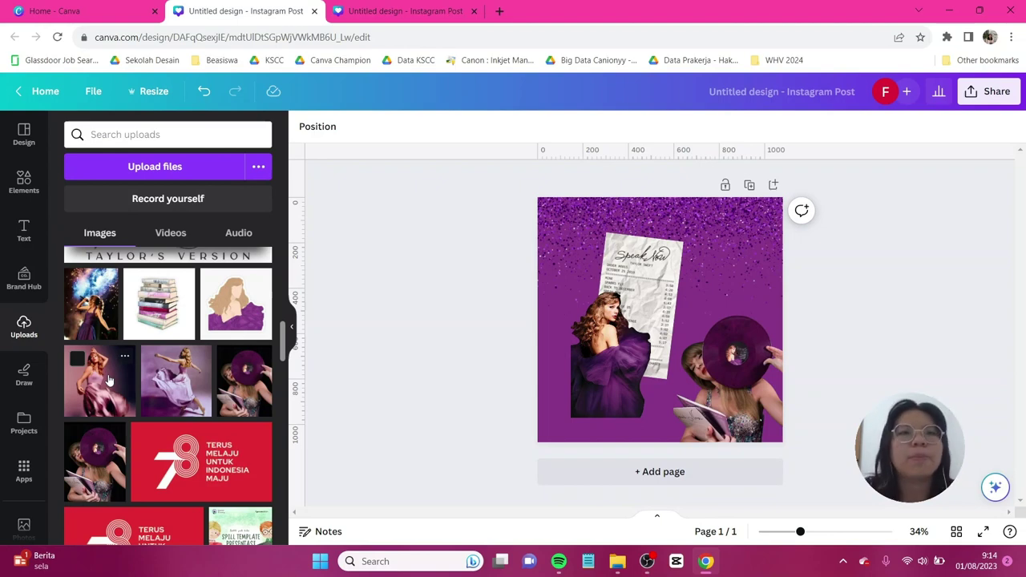
Search the elements for "polaroid" and add the single square polaroid photo frame to the page.
{"action": "left_click", "coordinate": [24, 181]}
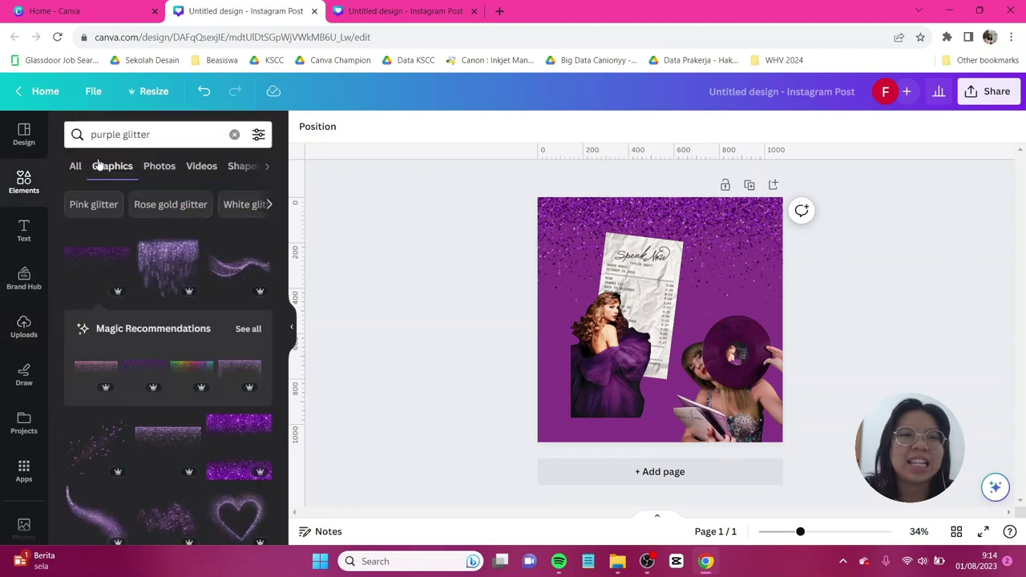
{"action": "left_click", "coordinate": [177, 133]}
{"action": "key", "text": "ctrl+a"}
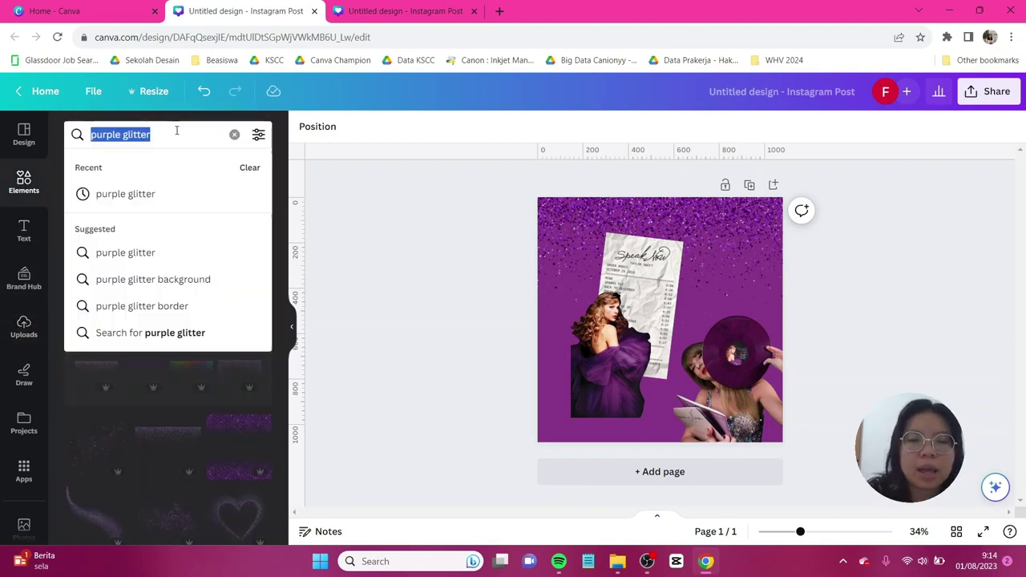
{"action": "type", "text": "polaroid"}
{"action": "key", "text": "Return"}
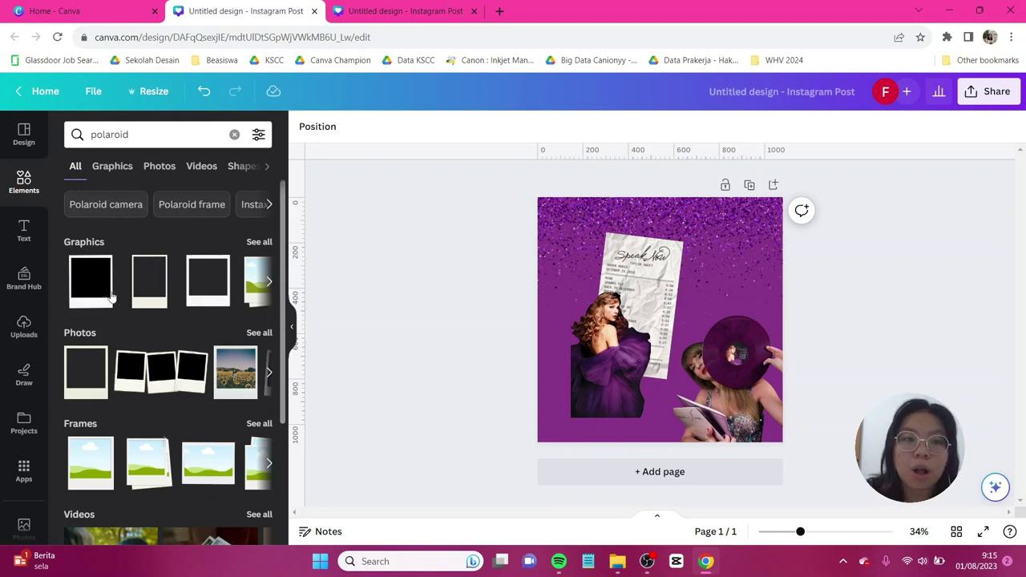
{"action": "scroll", "coordinate": [116, 365], "scroll_direction": "down", "scroll_amount": 1}
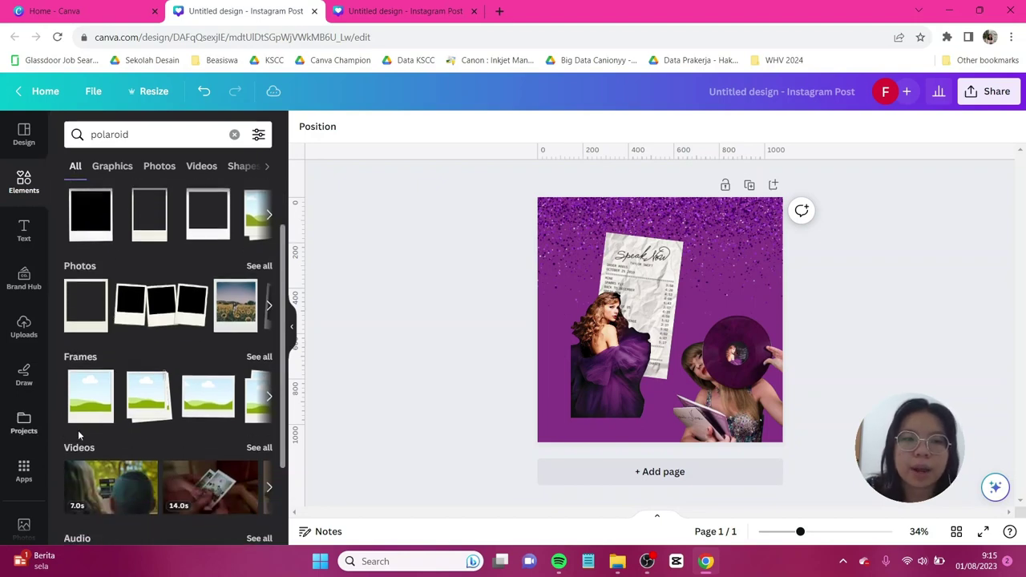
{"action": "left_click", "coordinate": [103, 410]}
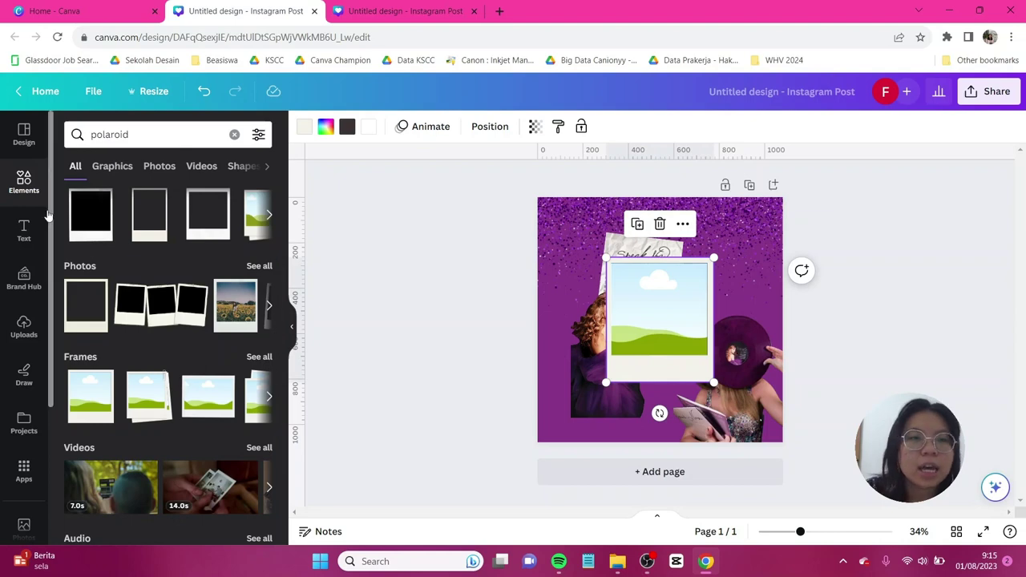
Fill the polaroid frame with the uploaded photo of the woman in the pink dress.
{"action": "left_click", "coordinate": [24, 326]}
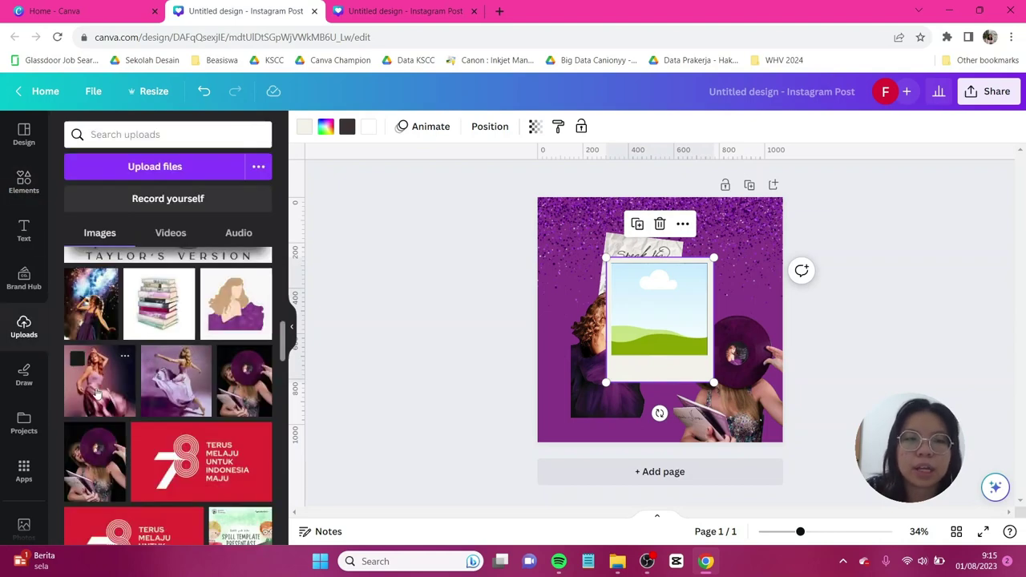
{"action": "left_click_drag", "start_coordinate": [100, 381], "coordinate": [654, 312]}
{"action": "double_click", "coordinate": [657, 301]}
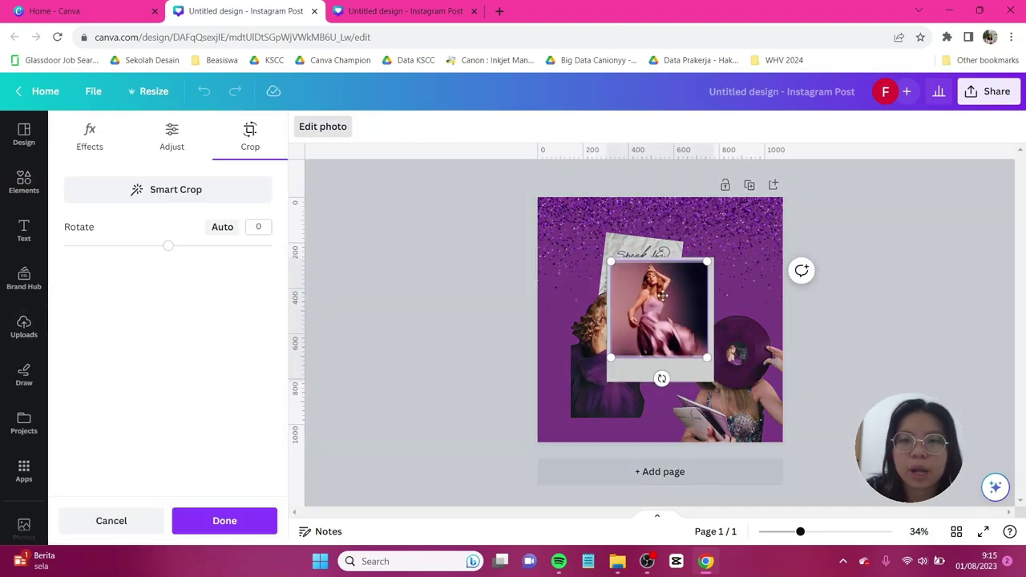
{"action": "left_click", "coordinate": [856, 319]}
Place a second copy of the polaroid beside the first and fill it with the dancing photo in the lilac dress.
{"action": "left_click_drag", "start_coordinate": [674, 304], "coordinate": [700, 325]}
{"action": "left_click", "coordinate": [157, 392]}
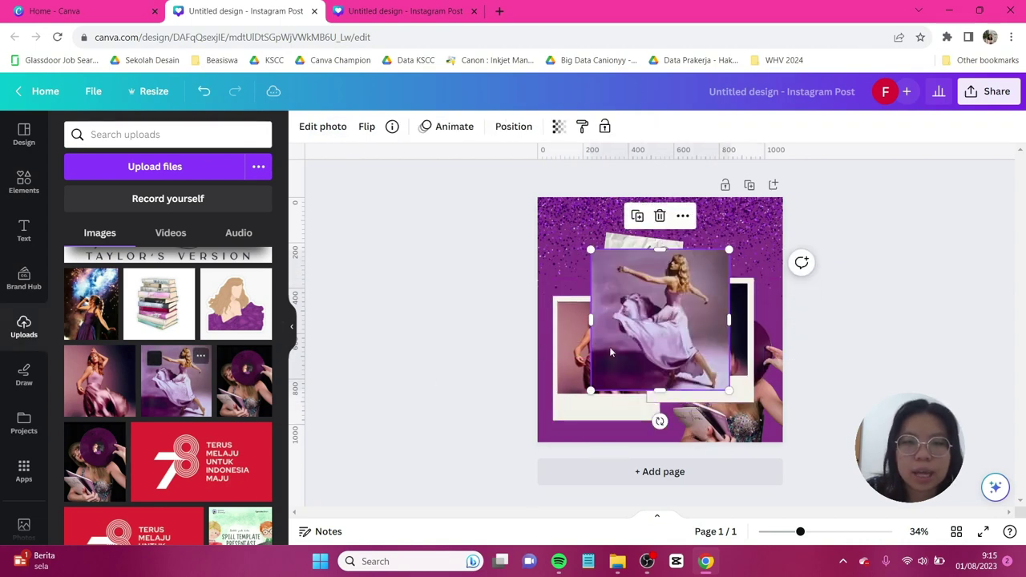
{"action": "left_click_drag", "start_coordinate": [666, 301], "coordinate": [691, 319]}
Tilt the pink-dress polaroid slightly counterclockwise and the lilac-dress polaroid slightly clockwise.
{"action": "left_click", "coordinate": [611, 403]}
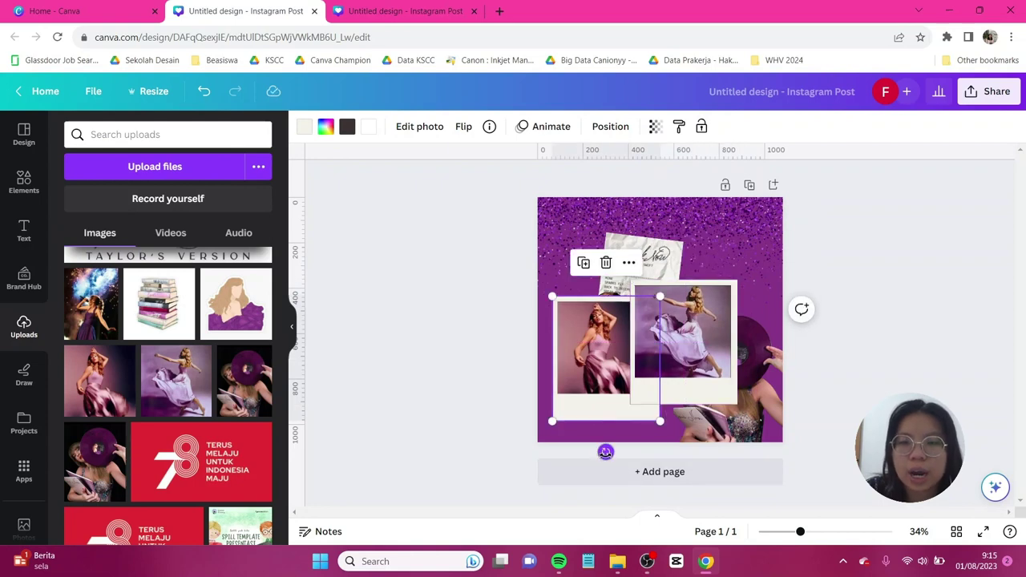
{"action": "left_click_drag", "start_coordinate": [606, 450], "coordinate": [618, 450]}
{"action": "left_click", "coordinate": [681, 393]}
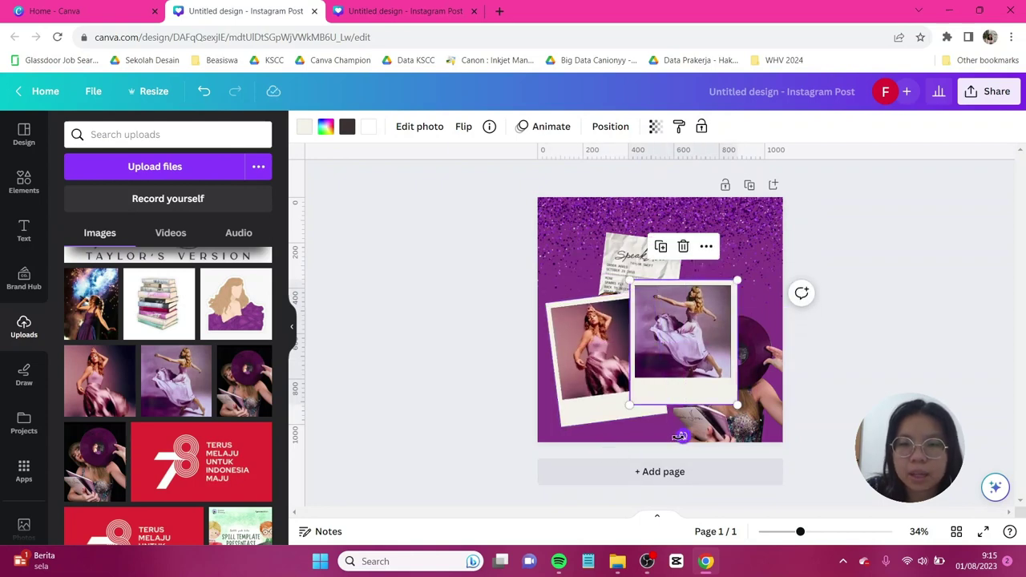
{"action": "left_click_drag", "start_coordinate": [681, 432], "coordinate": [667, 417]}
Shrink both polaroids together and arrange them side by side over the lower part of the portrait.
{"action": "left_click", "coordinate": [610, 409], "text": "shift"}
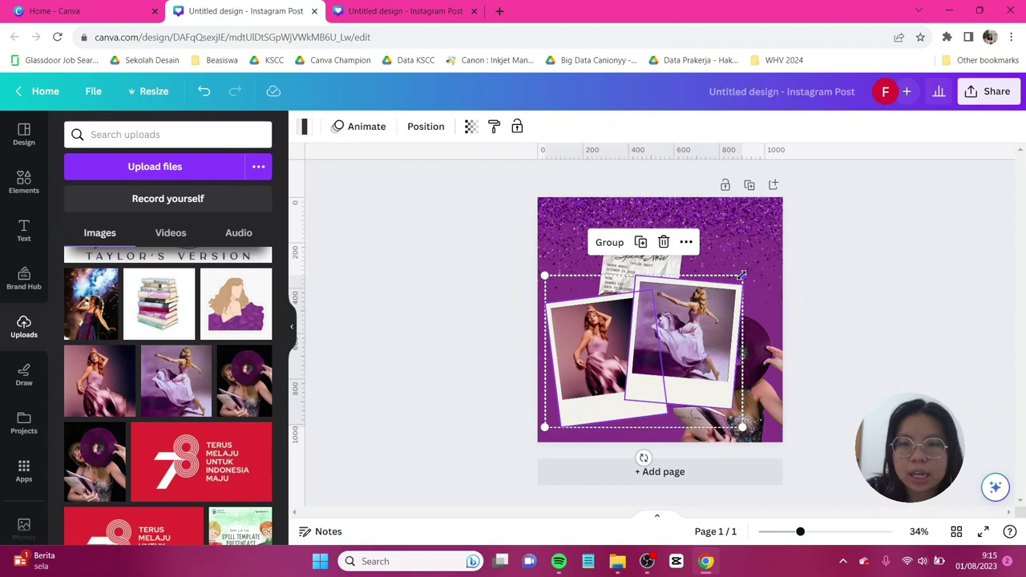
{"action": "left_click_drag", "start_coordinate": [744, 277], "coordinate": [653, 347]}
{"action": "left_click_drag", "start_coordinate": [613, 382], "coordinate": [641, 393]}
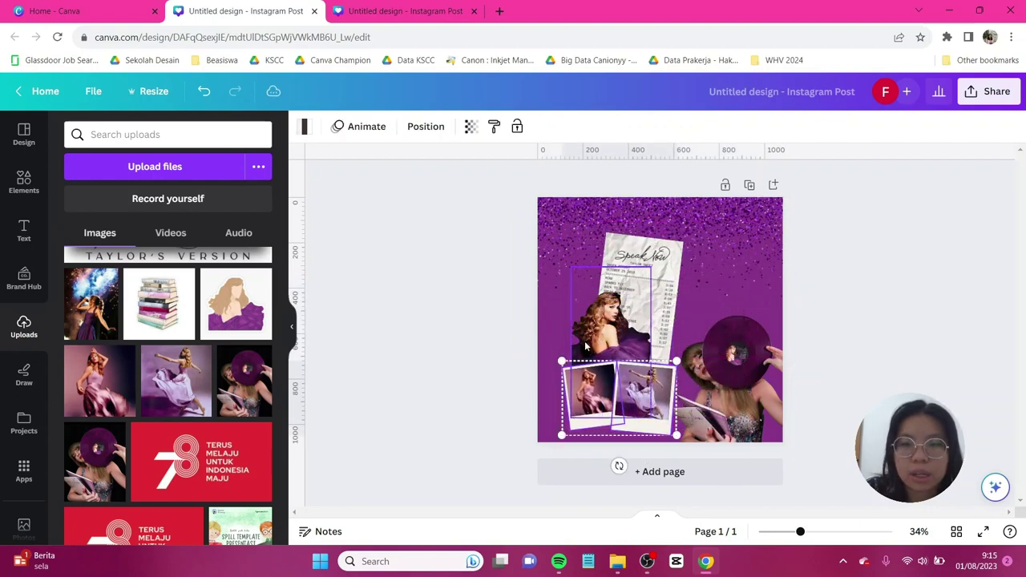
{"action": "left_click", "coordinate": [635, 385]}
{"action": "key", "text": "ctrl+z"}
Add the uploaded photo of the singer in the tiered lilac gown and remove its background.
{"action": "scroll", "coordinate": [113, 313], "scroll_direction": "down", "scroll_amount": 5}
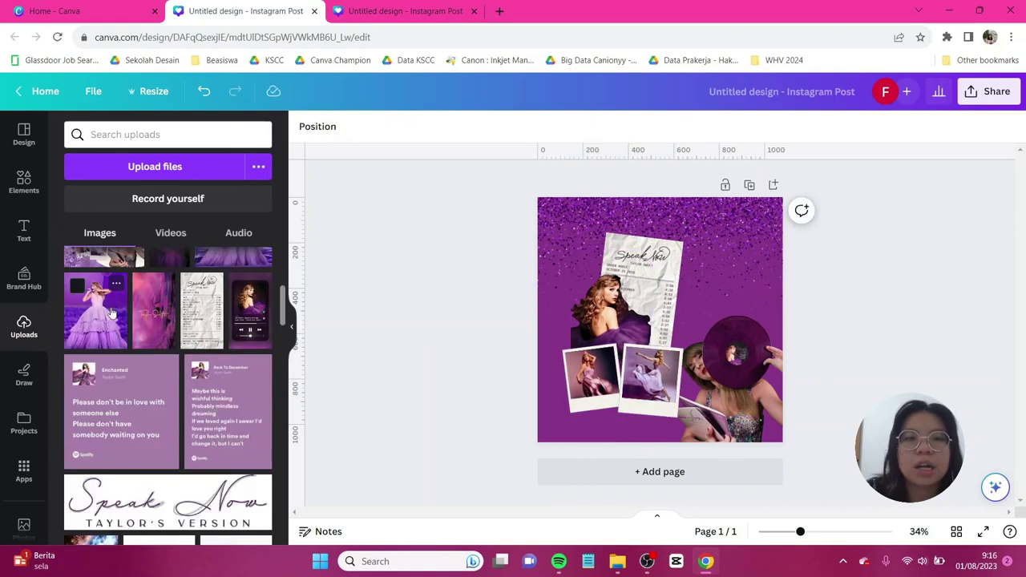
{"action": "left_click", "coordinate": [106, 319]}
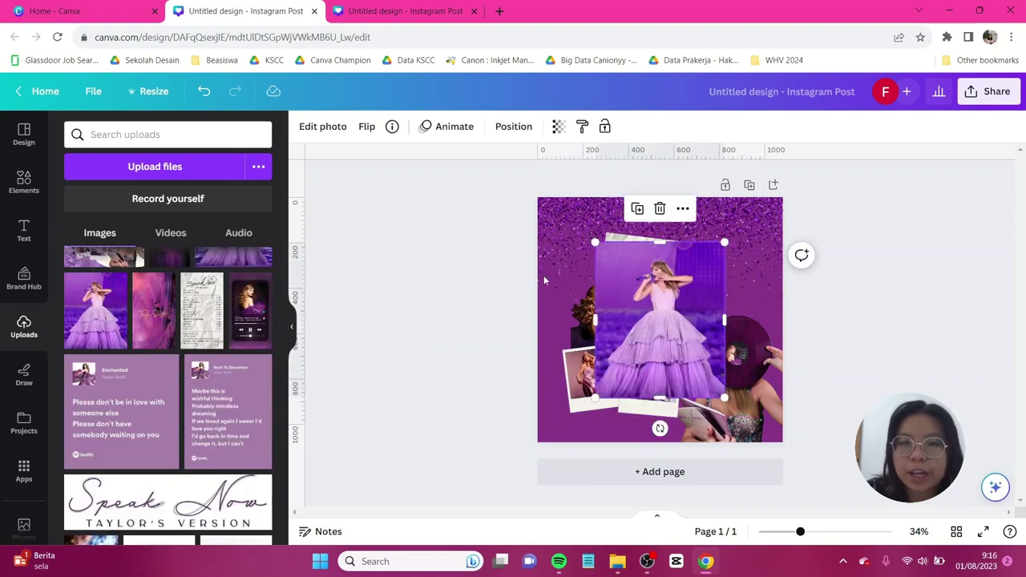
{"action": "left_click", "coordinate": [322, 126]}
{"action": "left_click", "coordinate": [97, 230]}
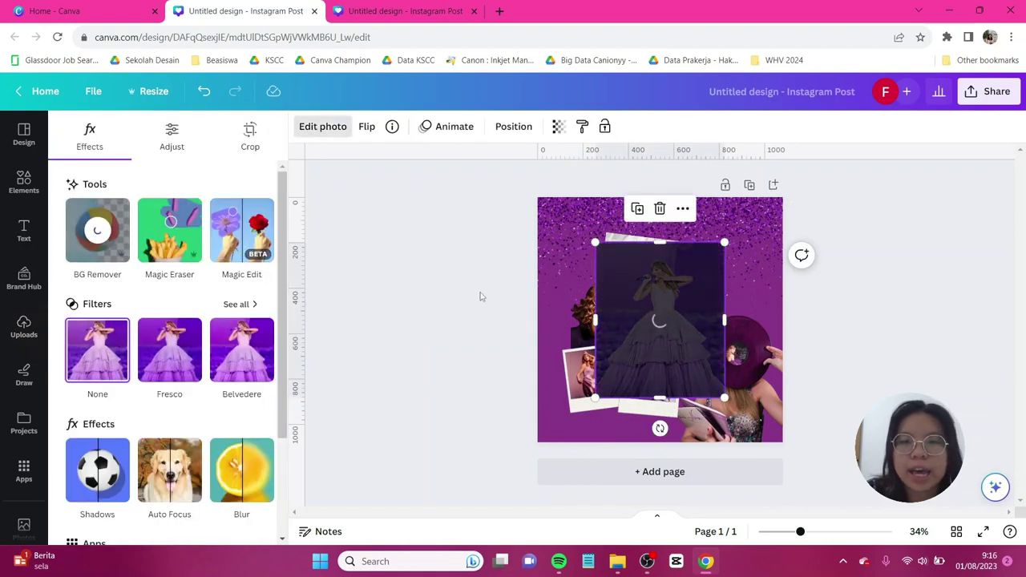
Place the lilac-gown cutout along the page's right side, tilted about 3.8° counterclockwise, and layer it behind the vinyl record photo.
{"action": "left_click_drag", "start_coordinate": [669, 323], "coordinate": [747, 307]}
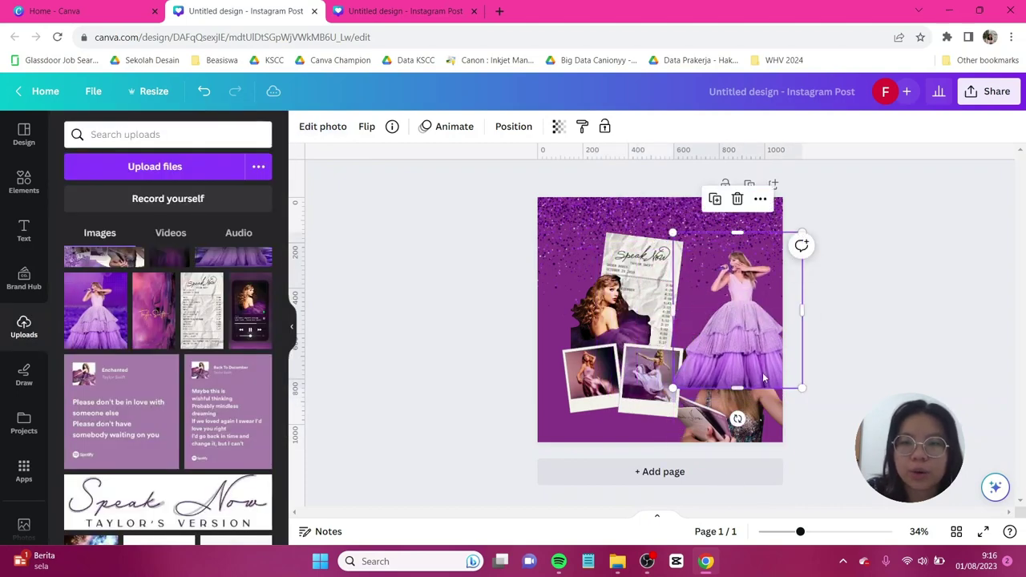
{"action": "left_click", "coordinate": [513, 127]}
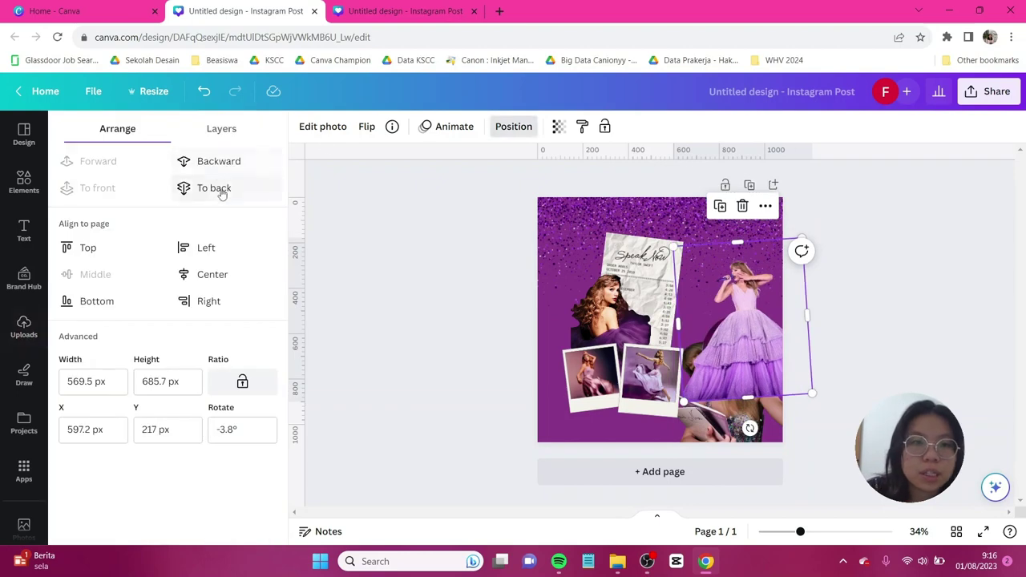
{"action": "left_click", "coordinate": [218, 161]}
{"action": "key", "text": "Escape"}
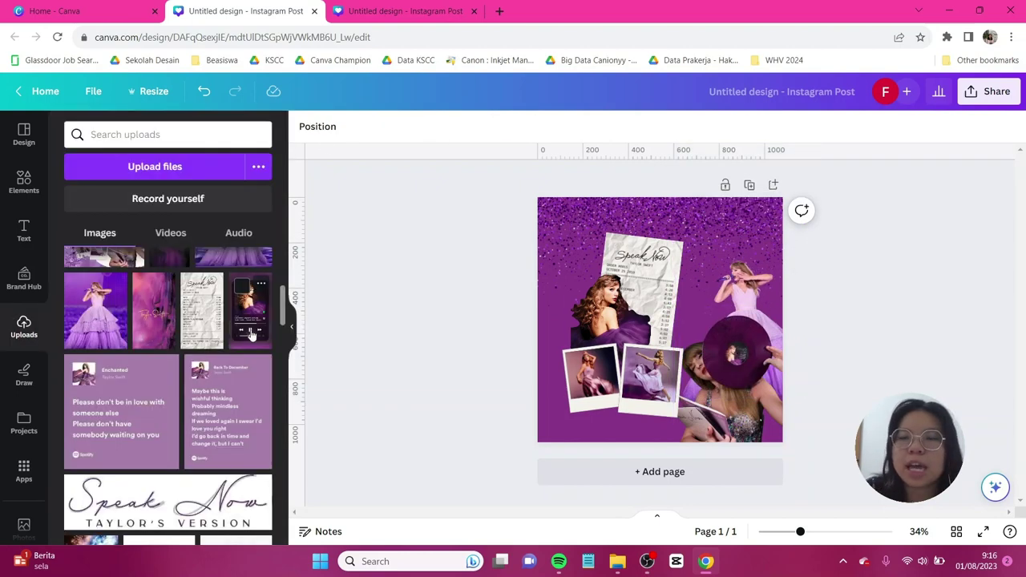
Add the uploaded music player screenshot and crop away its excess edges.
{"action": "left_click", "coordinate": [251, 335]}
{"action": "left_click_drag", "start_coordinate": [658, 241], "coordinate": [658, 257]}
{"action": "left_click_drag", "start_coordinate": [616, 315], "coordinate": [624, 316]}
{"action": "left_click_drag", "start_coordinate": [667, 403], "coordinate": [667, 382]}
{"action": "left_click_drag", "start_coordinate": [701, 318], "coordinate": [701, 293]}
Layer the music player behind the gown and vinyl photos, shrink it to about 234.5 × 384.3 px and tilt it about 6.1° counterclockwise.
{"action": "left_click", "coordinate": [513, 126]}
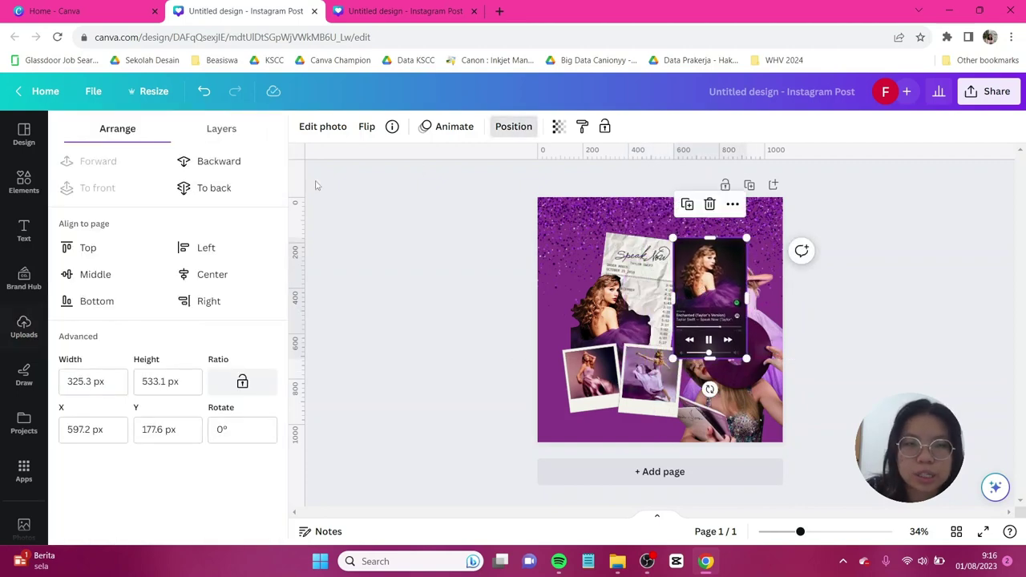
{"action": "left_click", "coordinate": [246, 165]}
{"action": "left_click", "coordinate": [242, 165]}
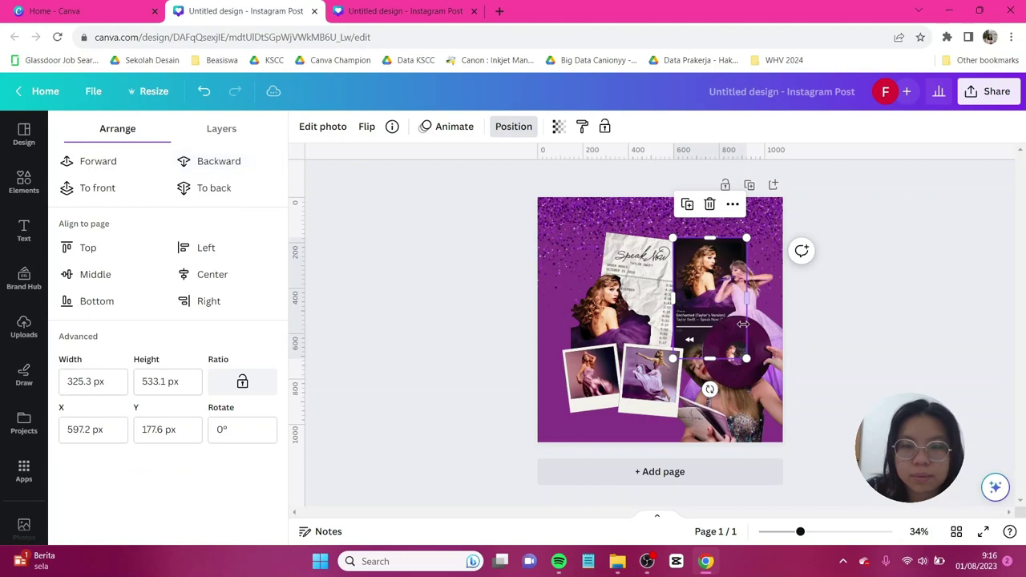
{"action": "left_click_drag", "start_coordinate": [746, 358], "coordinate": [724, 329]}
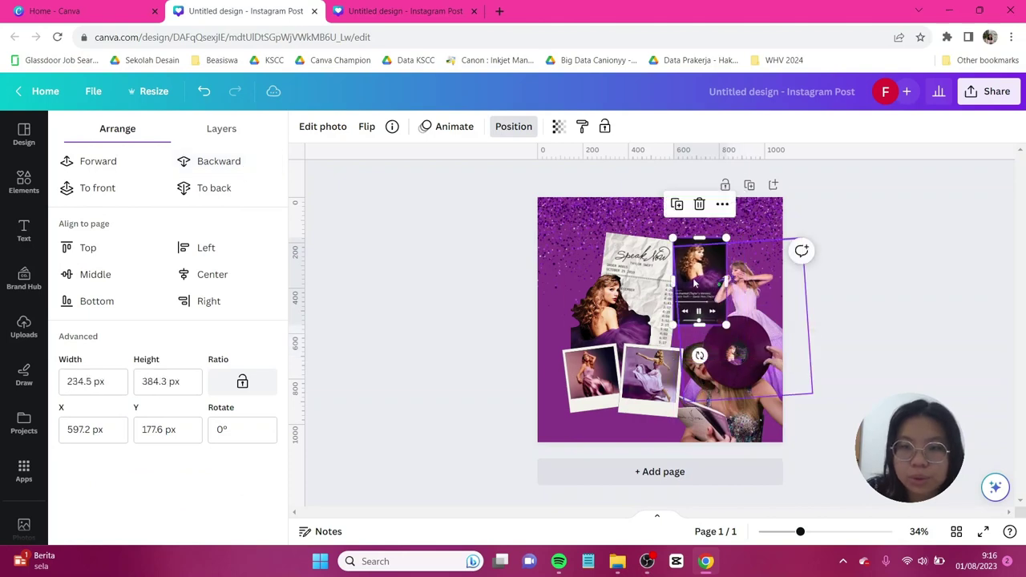
{"action": "left_click", "coordinate": [697, 286]}
{"action": "left_click", "coordinate": [685, 242]}
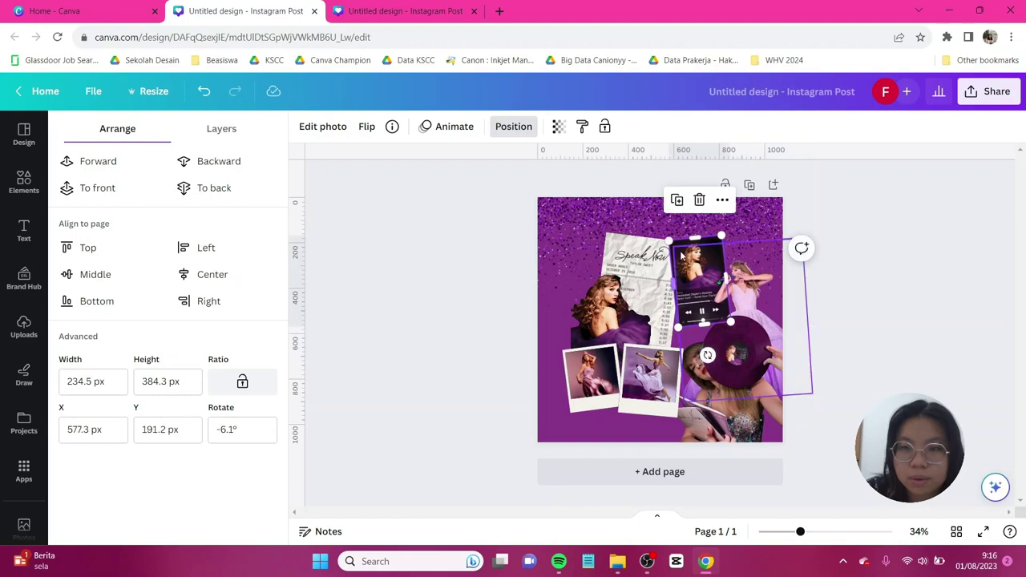
Add the pink-purple Taylor Swift signature image, crop its upper part and tuck it behind the vinyl photo near the lower-right corner.
{"action": "left_click", "coordinate": [152, 311]}
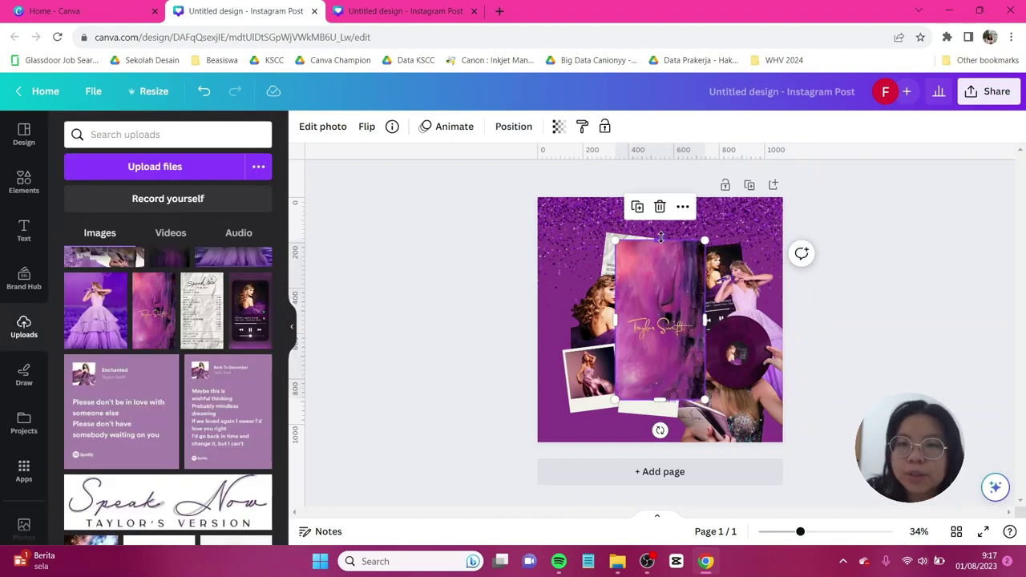
{"action": "left_click_drag", "start_coordinate": [661, 237], "coordinate": [664, 309]}
{"action": "left_click_drag", "start_coordinate": [687, 344], "coordinate": [712, 445]}
{"action": "left_click", "coordinate": [513, 126]}
{"action": "left_click", "coordinate": [228, 189]}
{"action": "left_click", "coordinate": [512, 290]}
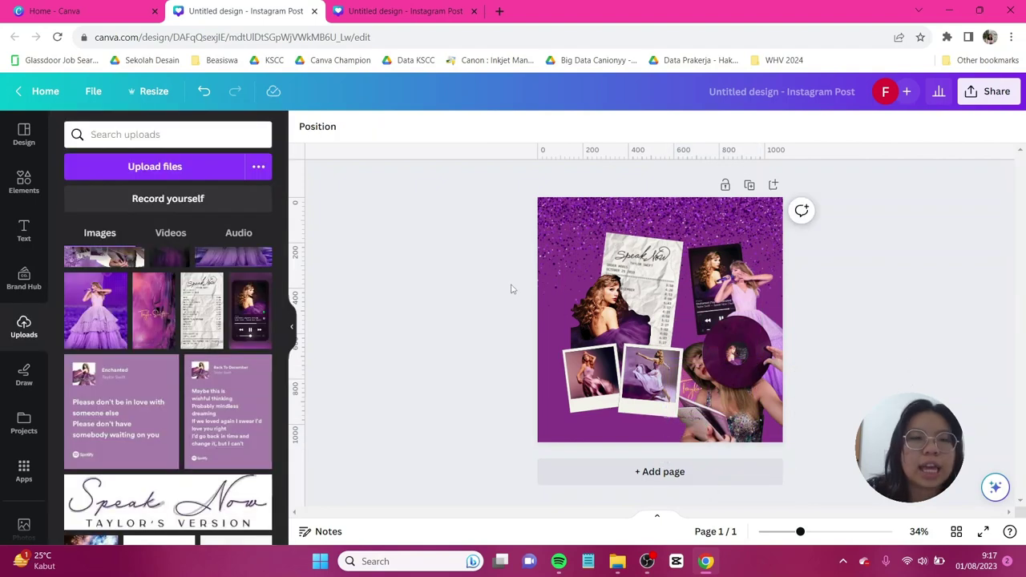
Search the graphics for "purple paper" and add the torn, crumpled purple paper corner.
{"action": "left_click", "coordinate": [24, 183]}
{"action": "left_click", "coordinate": [198, 142]}
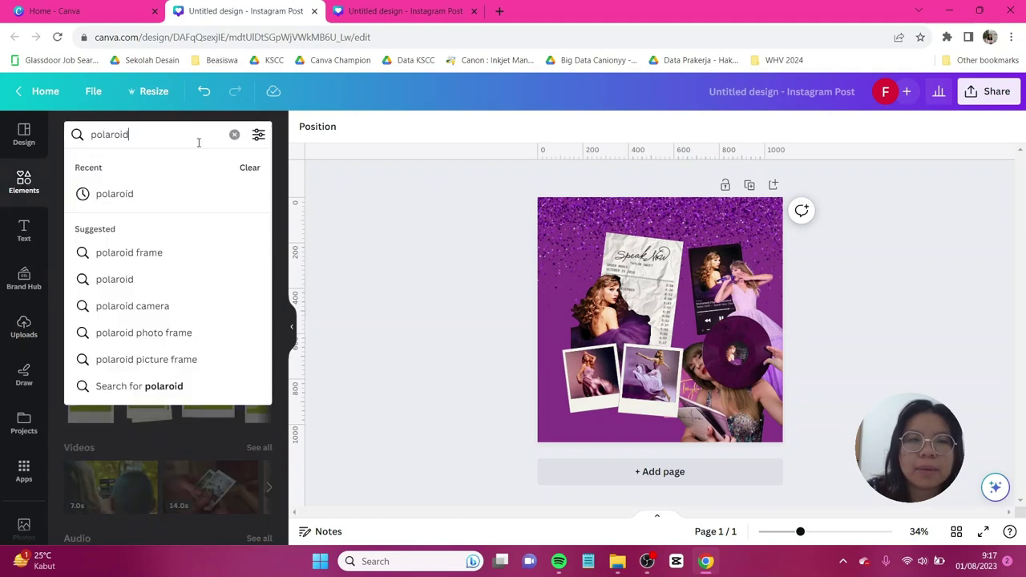
{"action": "double_click", "coordinate": [199, 141]}
{"action": "type", "text": "purple"}
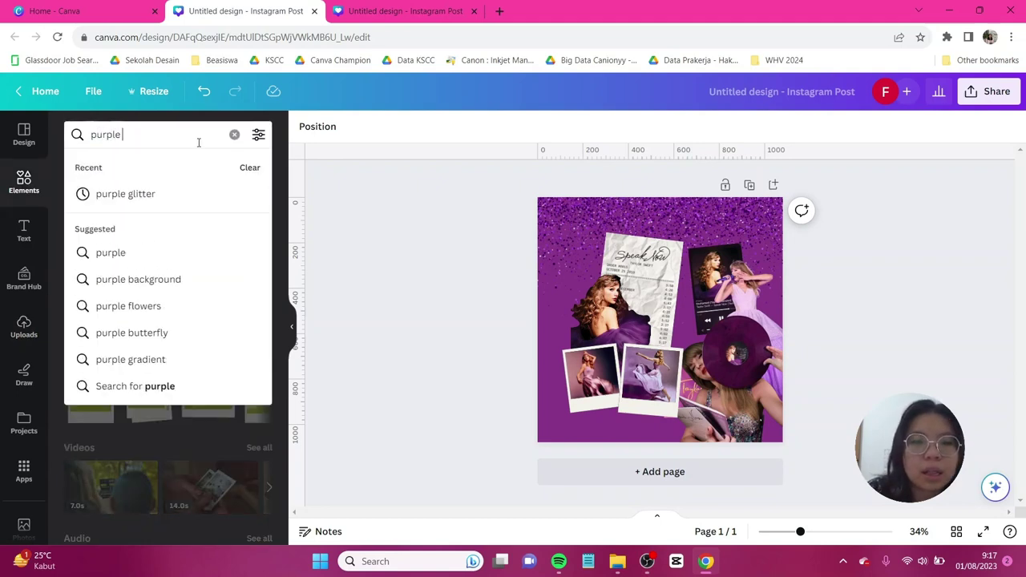
{"action": "type", "text": " paper"}
{"action": "key", "text": "Return"}
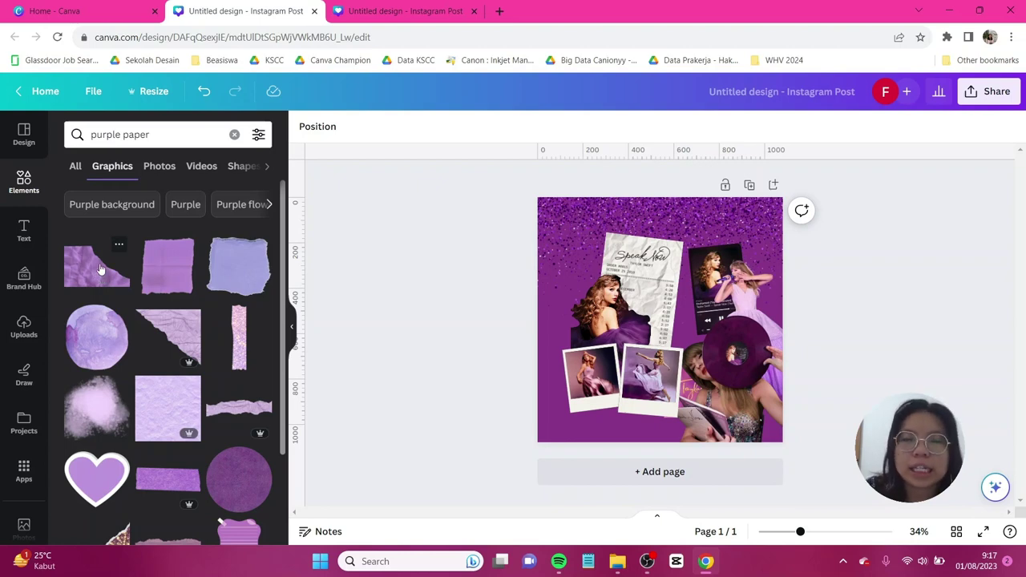
{"action": "left_click", "coordinate": [99, 270]}
Place the torn purple paper in the page's lower-left corner, tilted about 10.1° counterclockwise, and send it to the back.
{"action": "left_click_drag", "start_coordinate": [633, 303], "coordinate": [549, 375]}
{"action": "left_click_drag", "start_coordinate": [585, 490], "coordinate": [602, 486]}
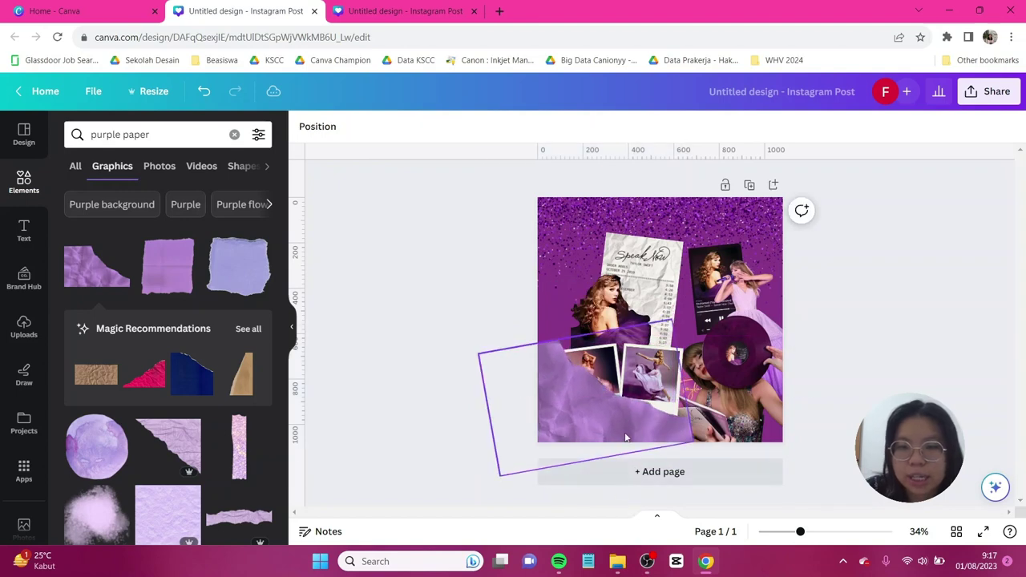
{"action": "left_click", "coordinate": [510, 126]}
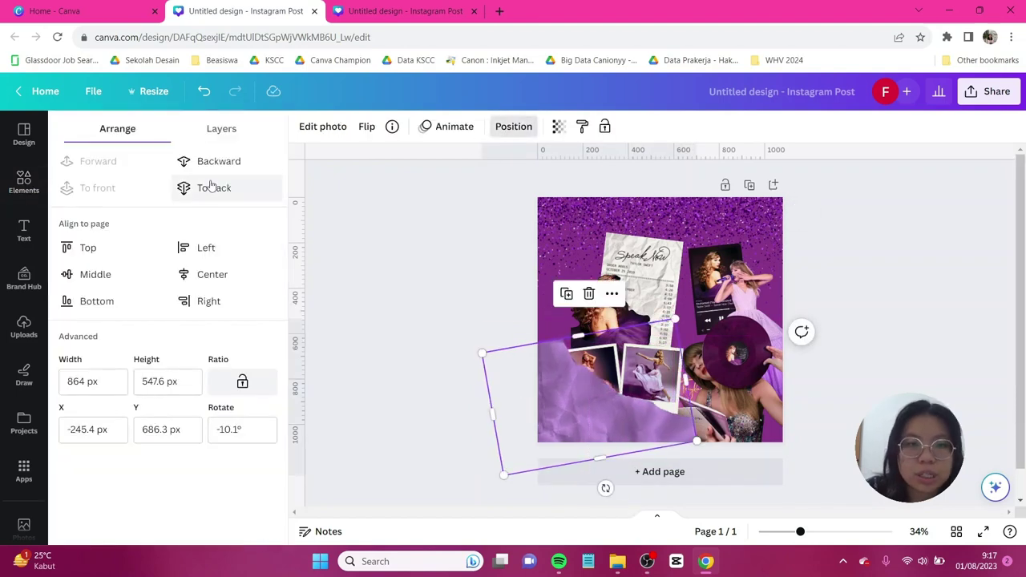
{"action": "left_click", "coordinate": [206, 188]}
{"action": "left_click", "coordinate": [380, 326]}
Search the graphics for "white paper" and add the torn off-white paper strip.
{"action": "scroll", "coordinate": [198, 254], "scroll_direction": "down", "scroll_amount": 2}
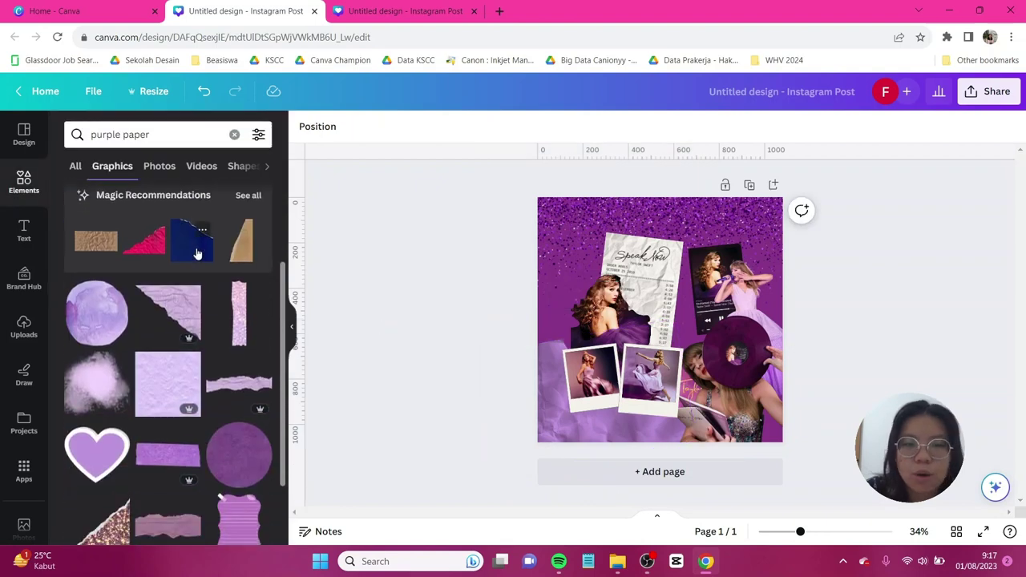
{"action": "double_click", "coordinate": [101, 134]}
{"action": "type", "text": "white"}
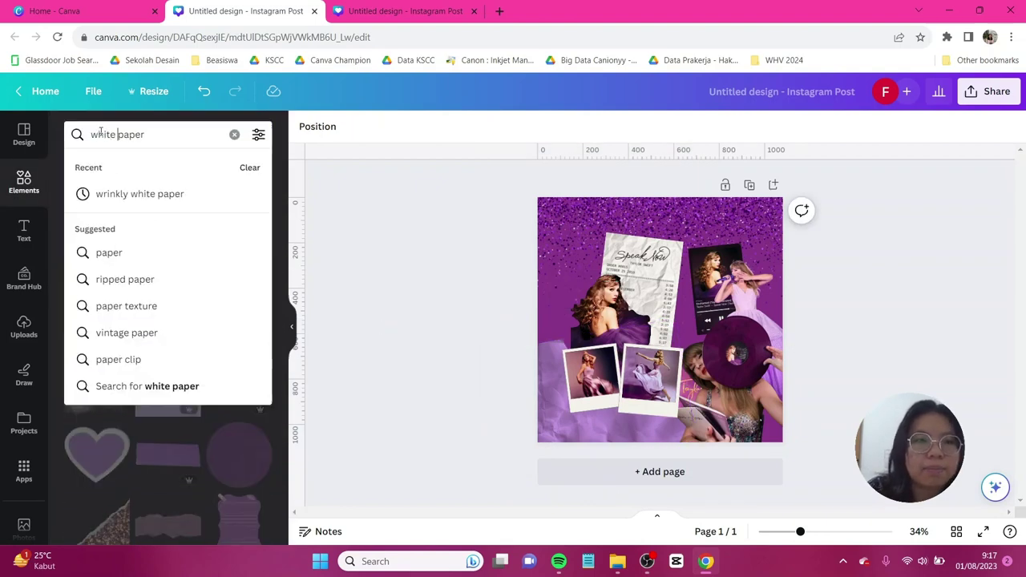
{"action": "key", "text": "Return"}
{"action": "left_click", "coordinate": [149, 274]}
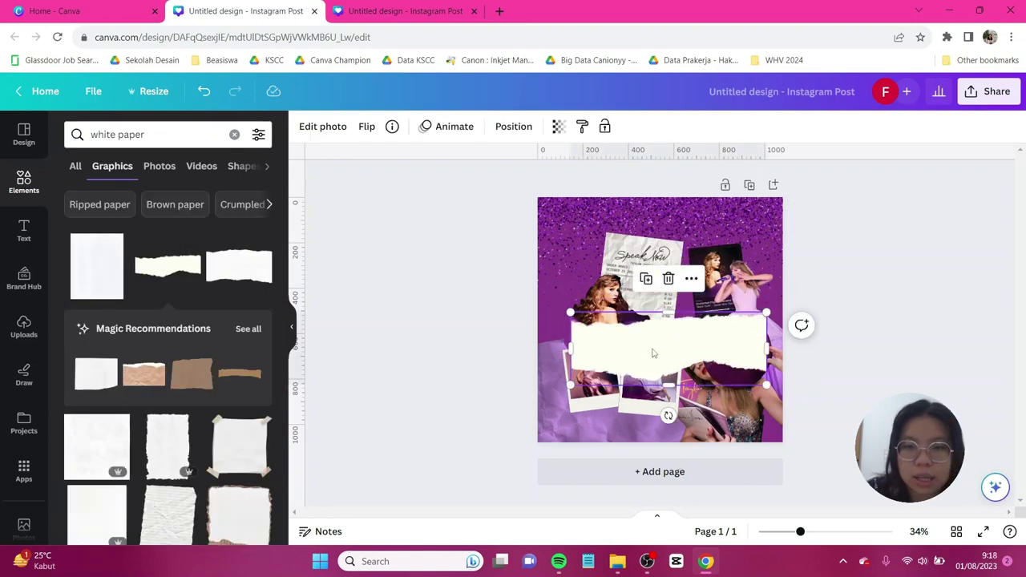
Place the torn white paper strip in the page's lower-right corner and send it to the back.
{"action": "left_click_drag", "start_coordinate": [653, 353], "coordinate": [708, 443]}
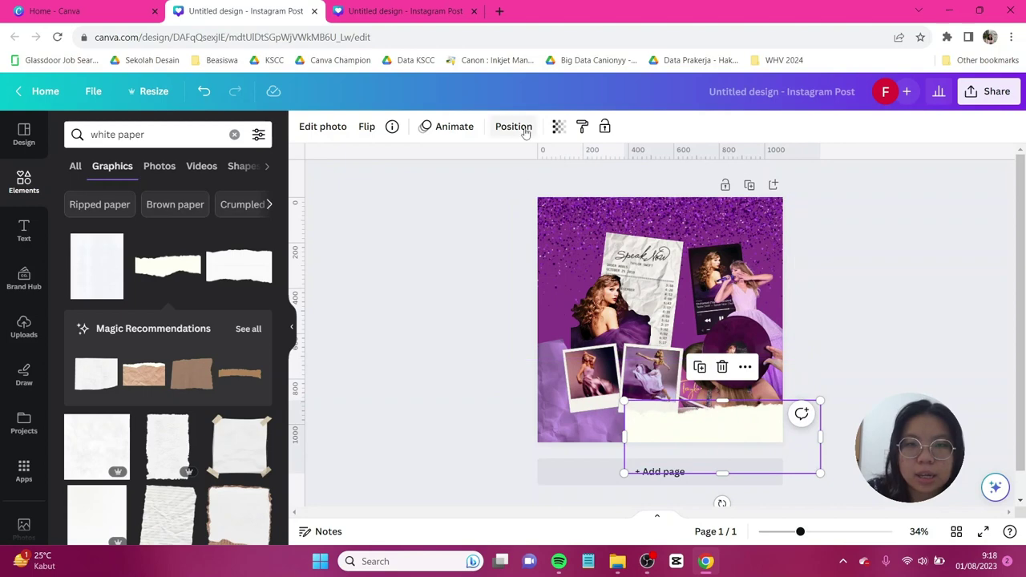
{"action": "left_click", "coordinate": [525, 132]}
{"action": "left_click", "coordinate": [195, 185]}
{"action": "left_click", "coordinate": [852, 295]}
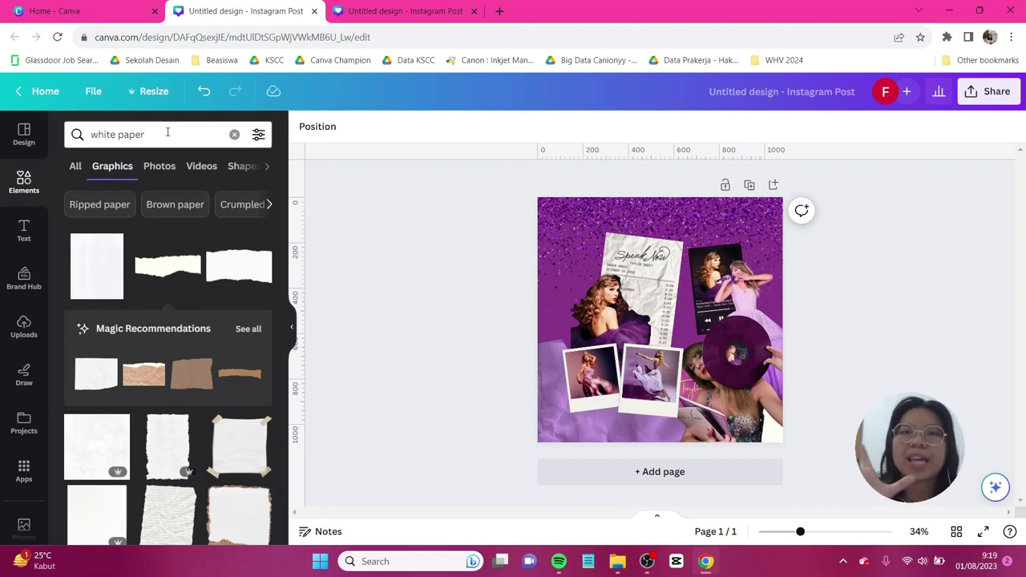
Search the graphics for "purple flower" and add the tall spray of small purple blossoms.
{"action": "left_click", "coordinate": [154, 144]}
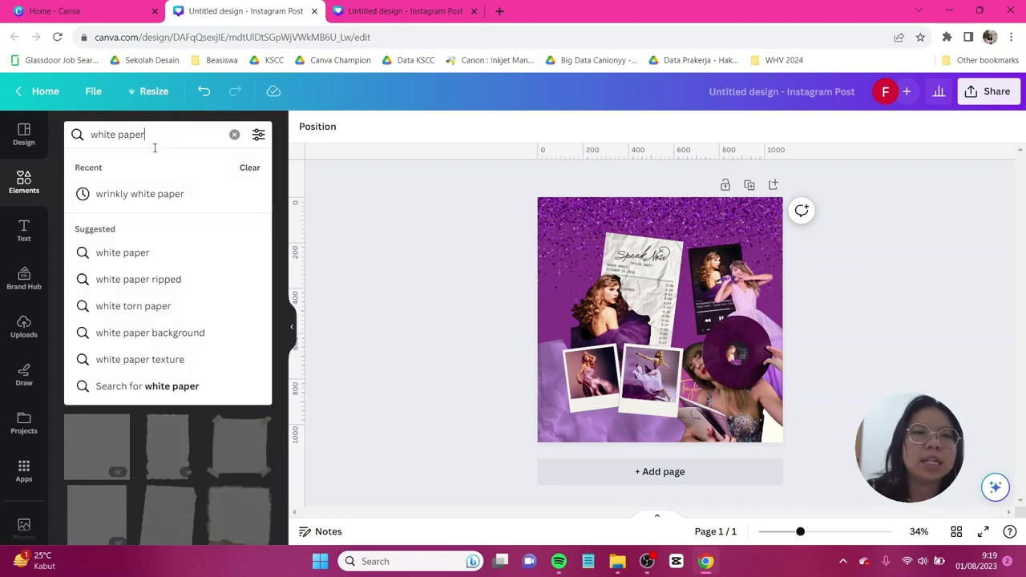
{"action": "key", "text": "ctrl+a"}
{"action": "type", "text": "purple dl"}
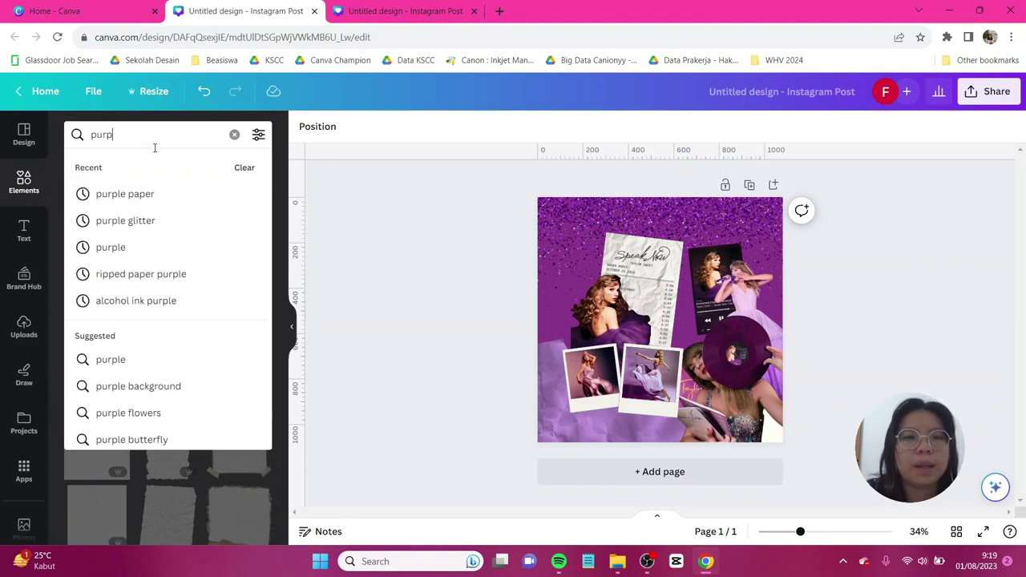
{"action": "key", "text": "BackSpace"}
{"action": "key", "text": "BackSpace"}
{"action": "type", "text": "flow"}
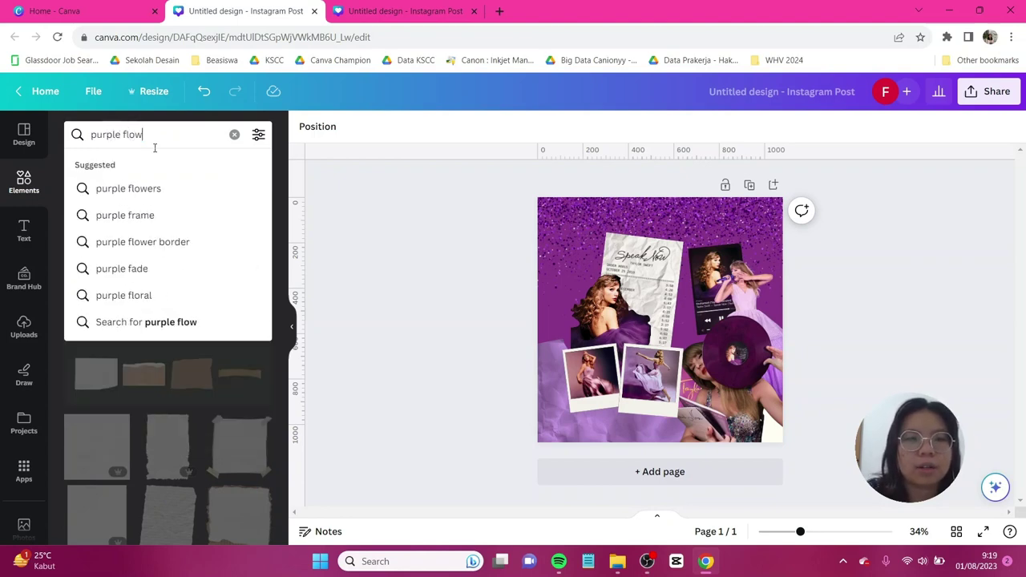
{"action": "type", "text": "er"}
{"action": "key", "text": "Return"}
{"action": "left_click", "coordinate": [98, 265]}
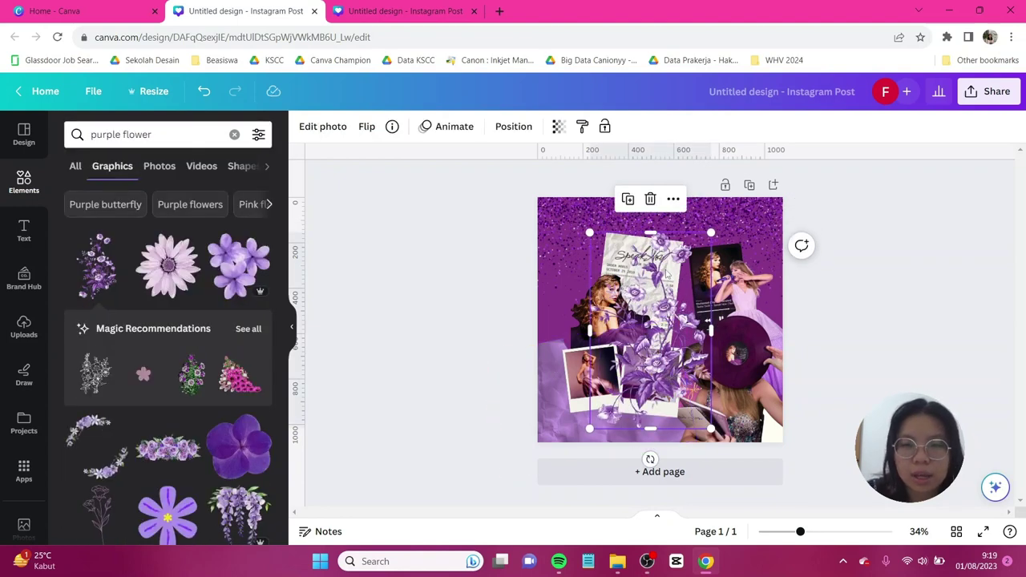
Shrink the purple flower spray, tilt it about 31° counterclockwise and position it over the torn purple paper in the lower-left corner.
{"action": "left_click_drag", "start_coordinate": [602, 331], "coordinate": [589, 341]}
{"action": "left_click", "coordinate": [581, 377]}
{"action": "left_click_drag", "start_coordinate": [661, 397], "coordinate": [581, 453]}
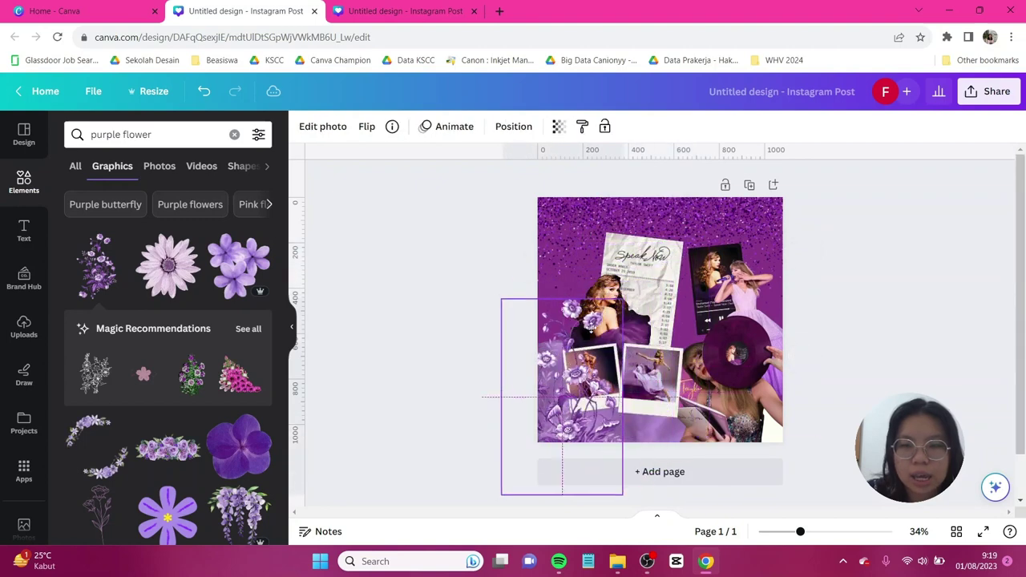
{"action": "left_click_drag", "start_coordinate": [654, 393], "coordinate": [640, 348]}
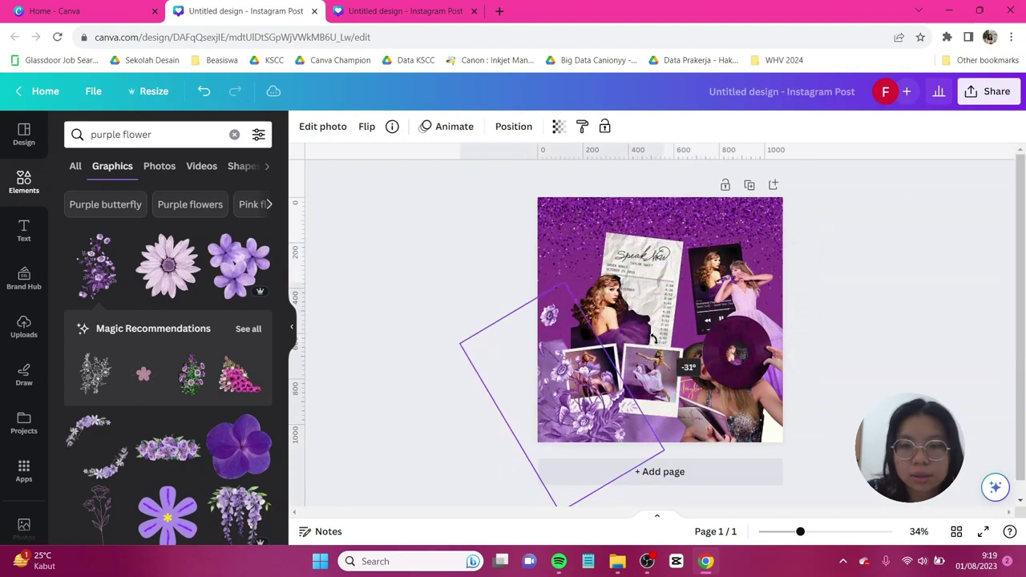
{"action": "left_click_drag", "start_coordinate": [563, 282], "coordinate": [569, 350]}
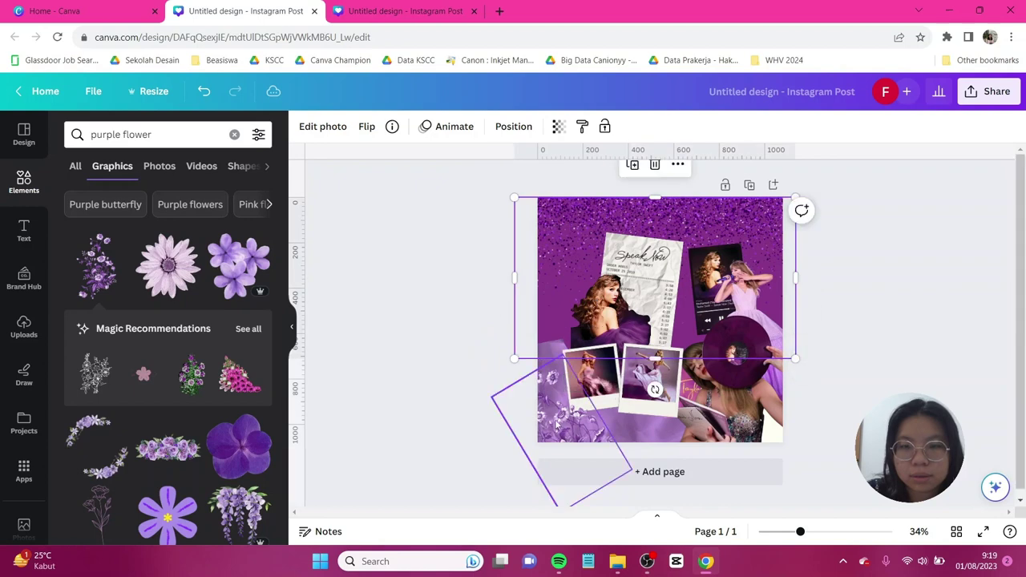
{"action": "left_click_drag", "start_coordinate": [567, 425], "coordinate": [571, 416]}
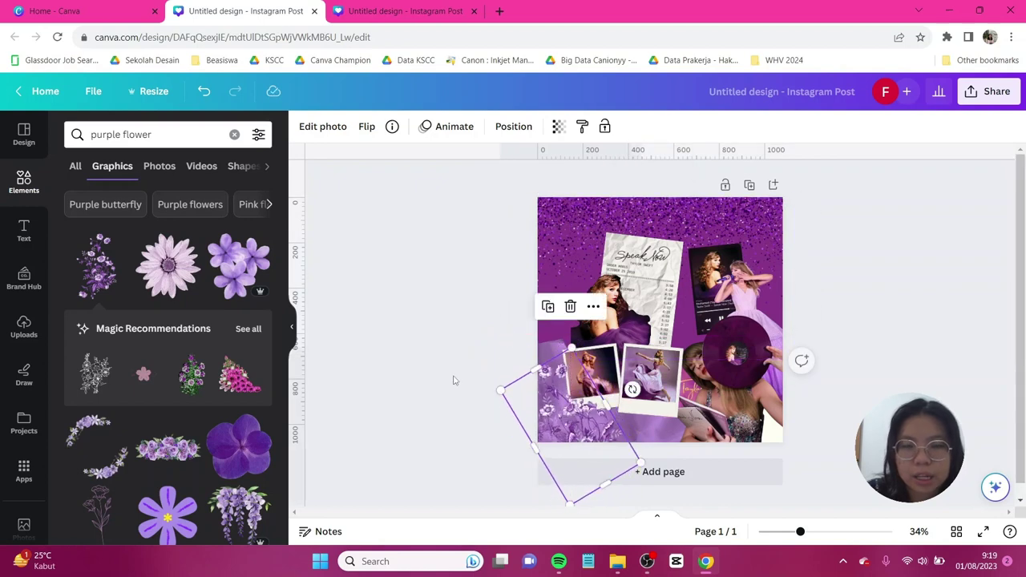
{"action": "left_click", "coordinate": [431, 341]}
Browse the purple flower graphics further and add the large pink-and-lilac flower bouquet.
{"action": "scroll", "coordinate": [211, 344], "scroll_direction": "down", "scroll_amount": 3}
{"action": "scroll", "coordinate": [206, 339], "scroll_direction": "down", "scroll_amount": 5}
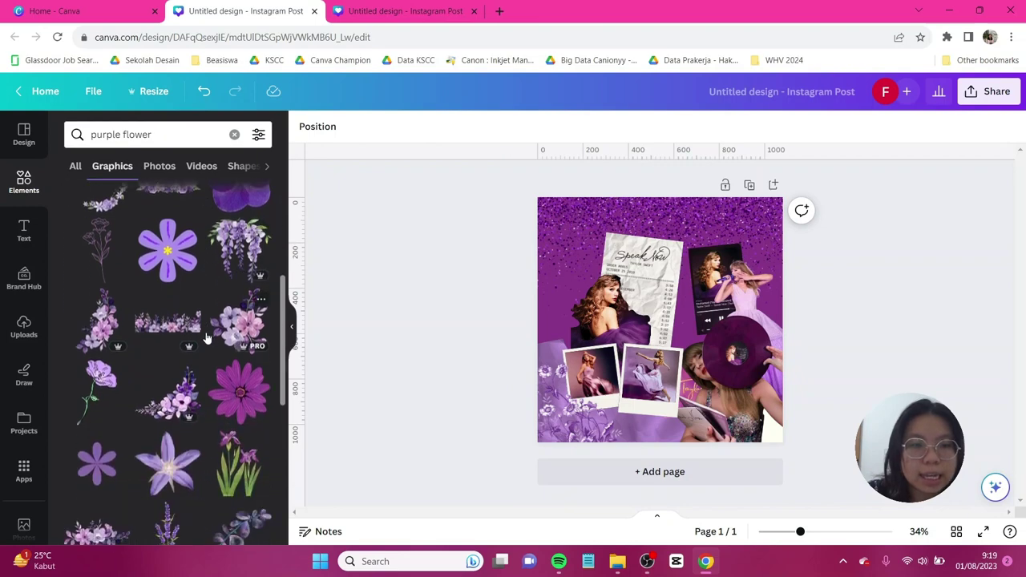
{"action": "scroll", "coordinate": [199, 341], "scroll_direction": "up", "scroll_amount": 3}
{"action": "left_click", "coordinate": [239, 386]}
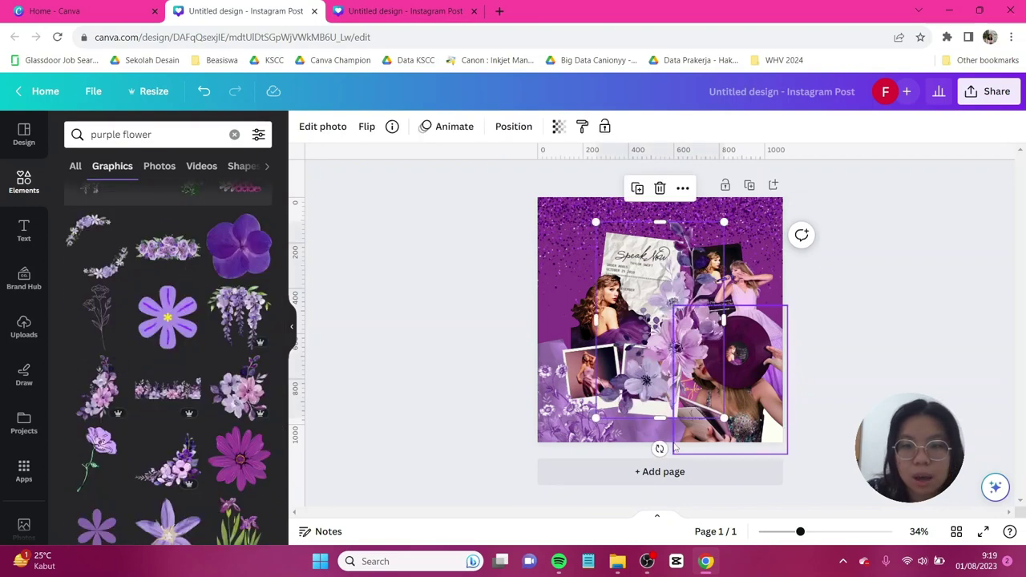
Rotate the flower bouquet to -76.5° over the page's upper-right corner and layer it behind the lilac-gown photo.
{"action": "left_click_drag", "start_coordinate": [660, 446], "coordinate": [785, 350]}
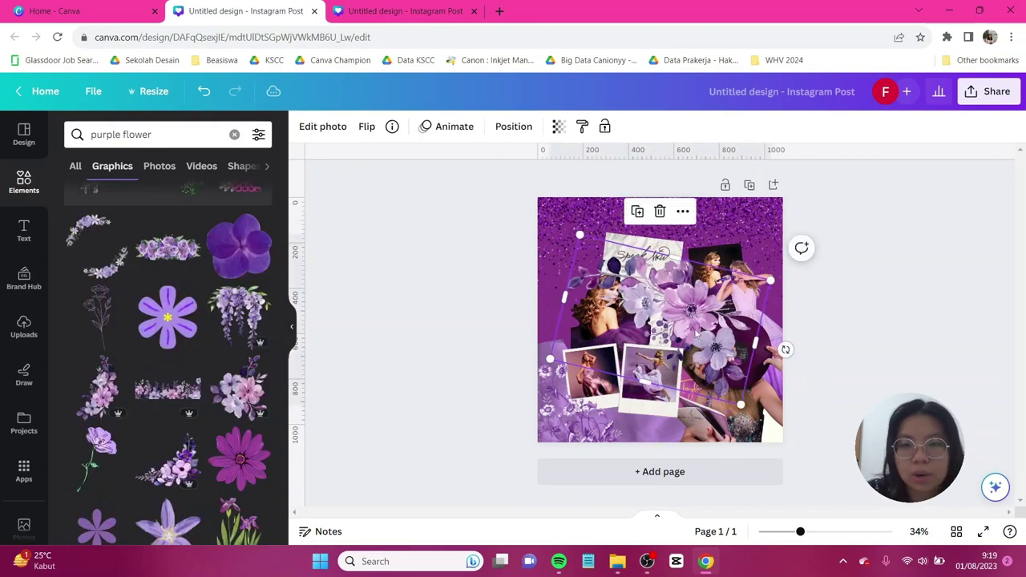
{"action": "left_click_drag", "start_coordinate": [714, 332], "coordinate": [760, 278]}
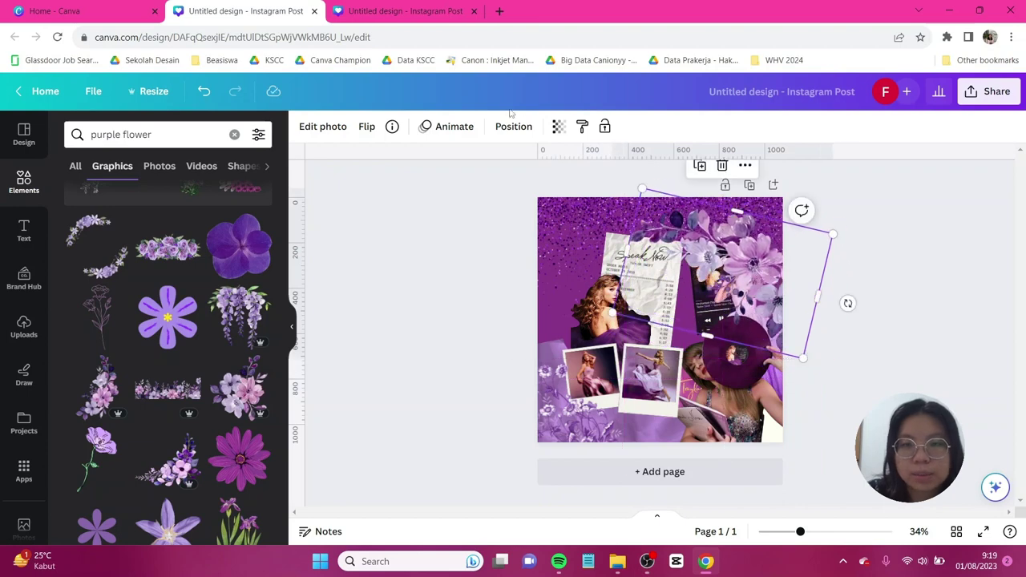
{"action": "left_click", "coordinate": [513, 126]}
{"action": "left_click", "coordinate": [210, 162]}
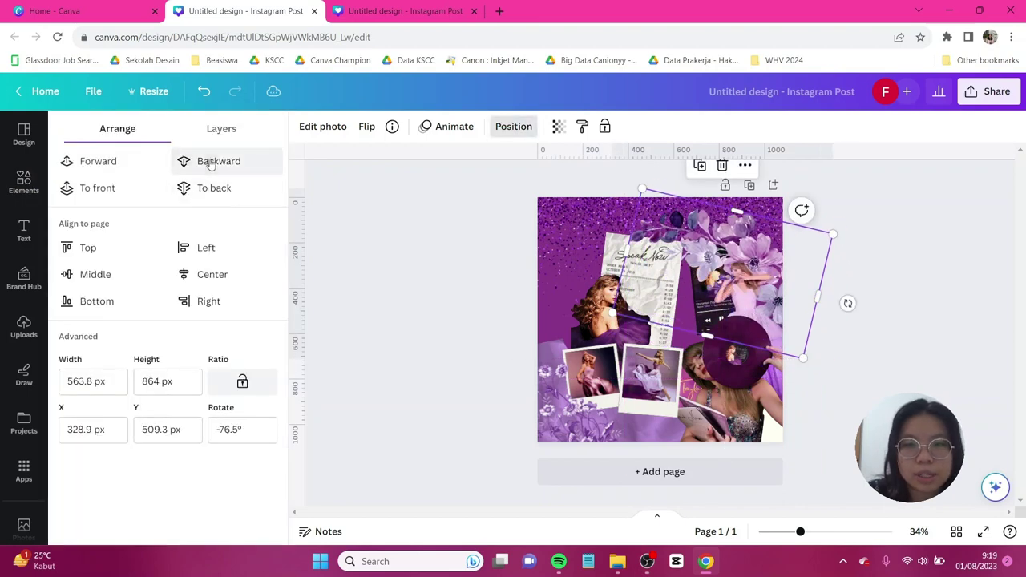
Add the uploaded Back To December lyrics card and shrink it to about 266.5 × 350.8 px.
{"action": "key", "text": "Escape"}
{"action": "left_click", "coordinate": [24, 325]}
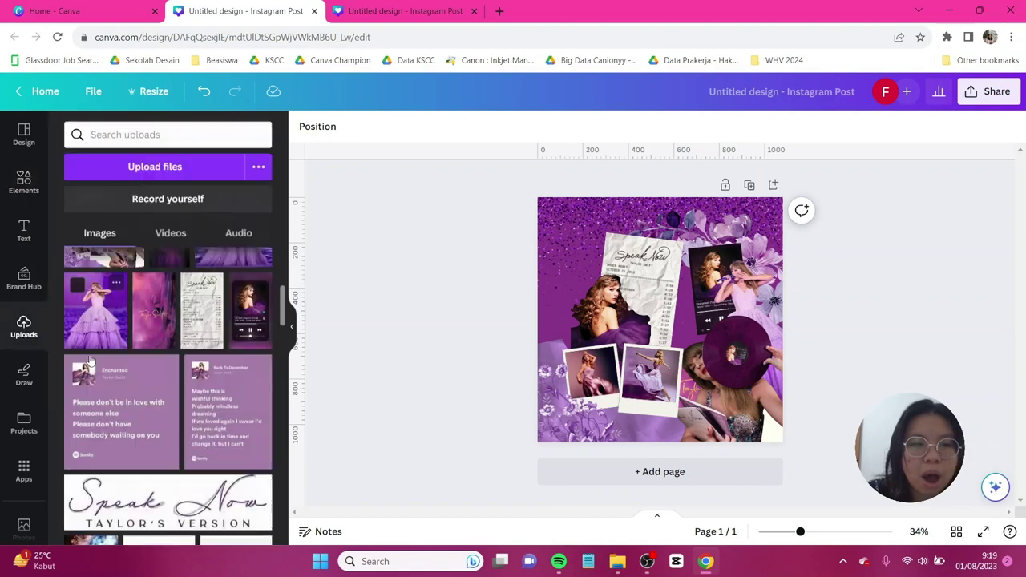
{"action": "scroll", "coordinate": [157, 337], "scroll_direction": "down", "scroll_amount": 2}
{"action": "scroll", "coordinate": [156, 337], "scroll_direction": "up", "scroll_amount": 2}
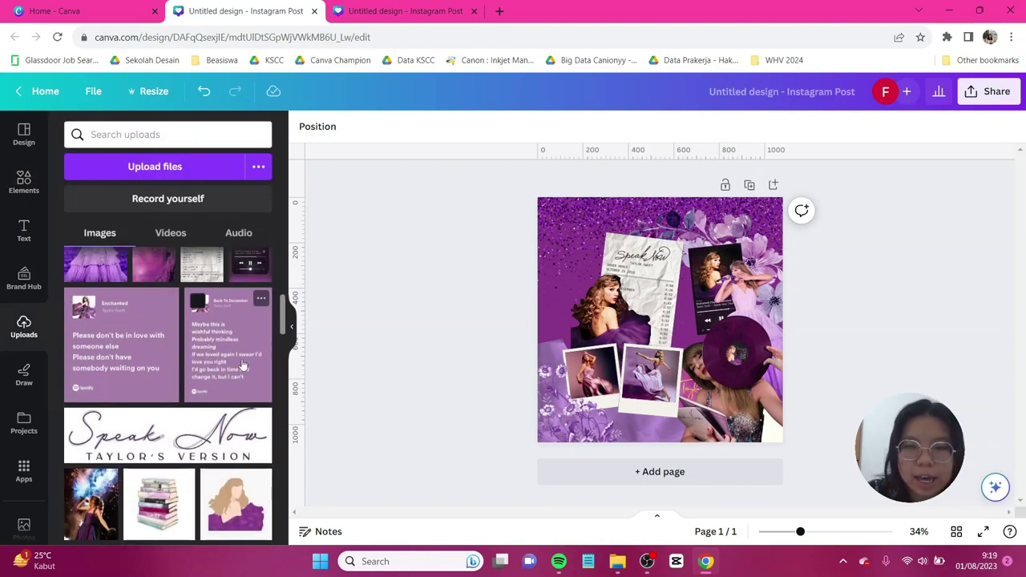
{"action": "left_click", "coordinate": [240, 365]}
{"action": "left_click_drag", "start_coordinate": [715, 245], "coordinate": [687, 280]}
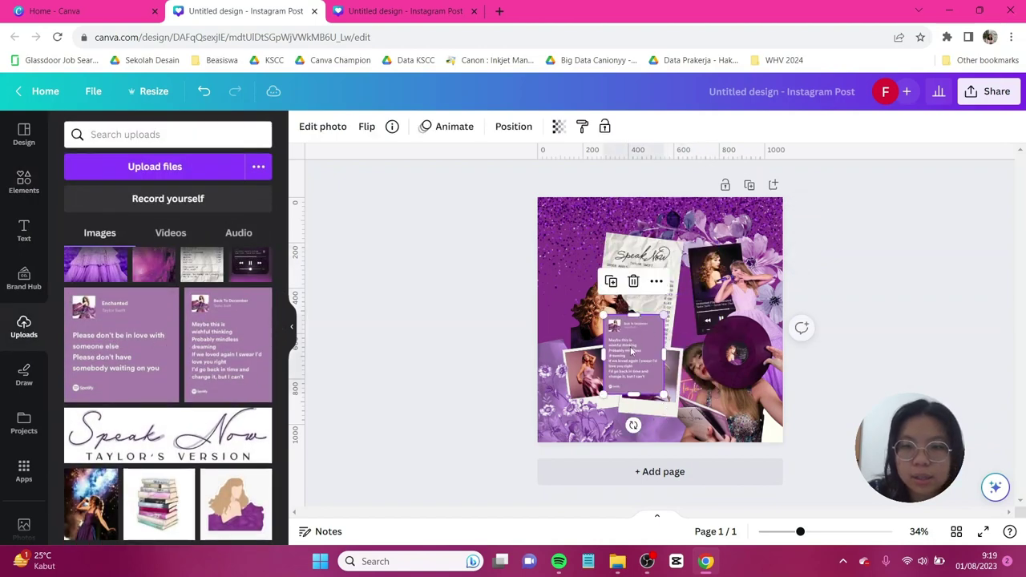
Move the lyrics card between the receipt and the vinyl record and layer it behind the polaroids, music-player card and record.
{"action": "left_click_drag", "start_coordinate": [627, 312], "coordinate": [673, 316]}
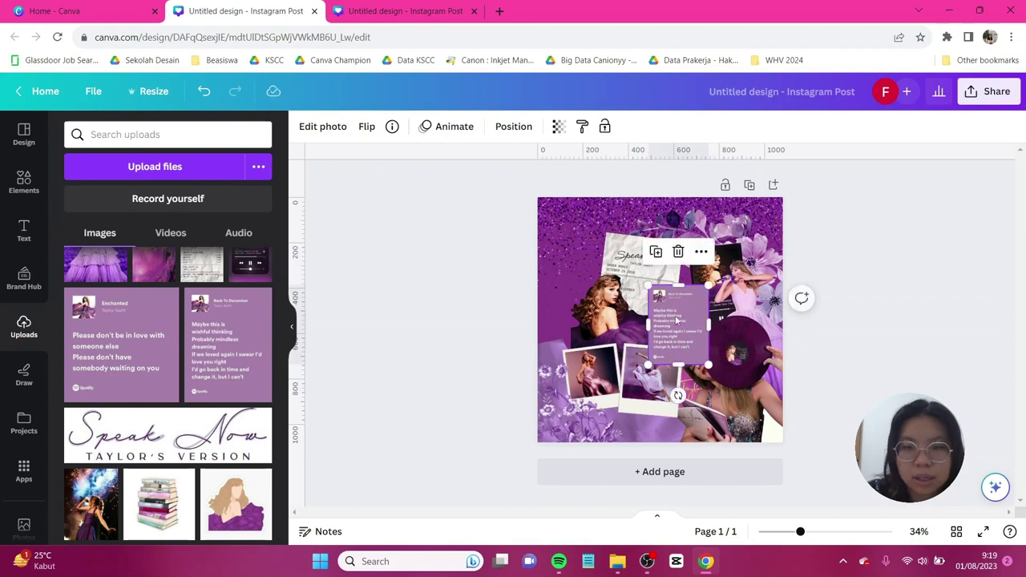
{"action": "left_click", "coordinate": [513, 126]}
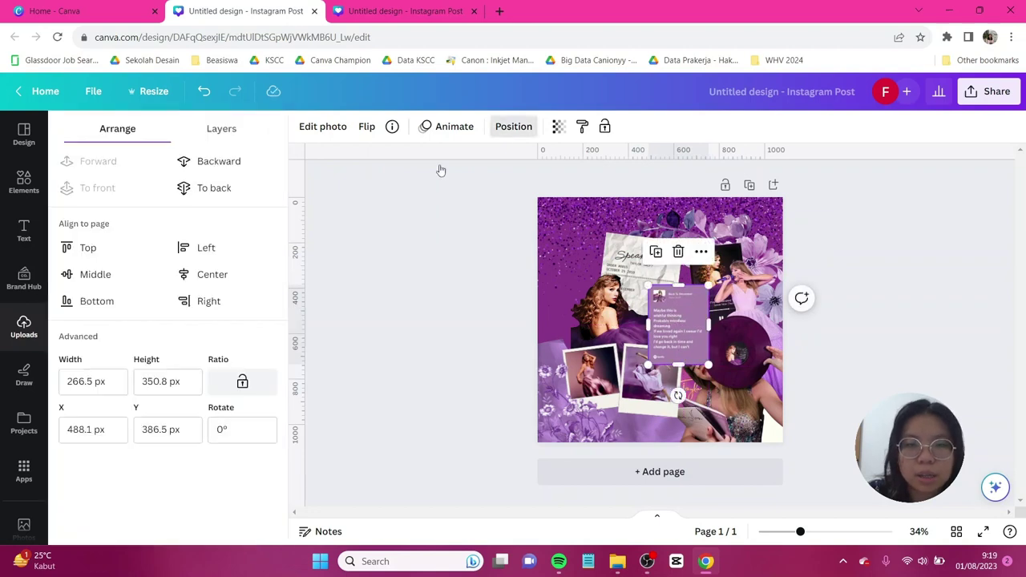
{"action": "left_click", "coordinate": [216, 169]}
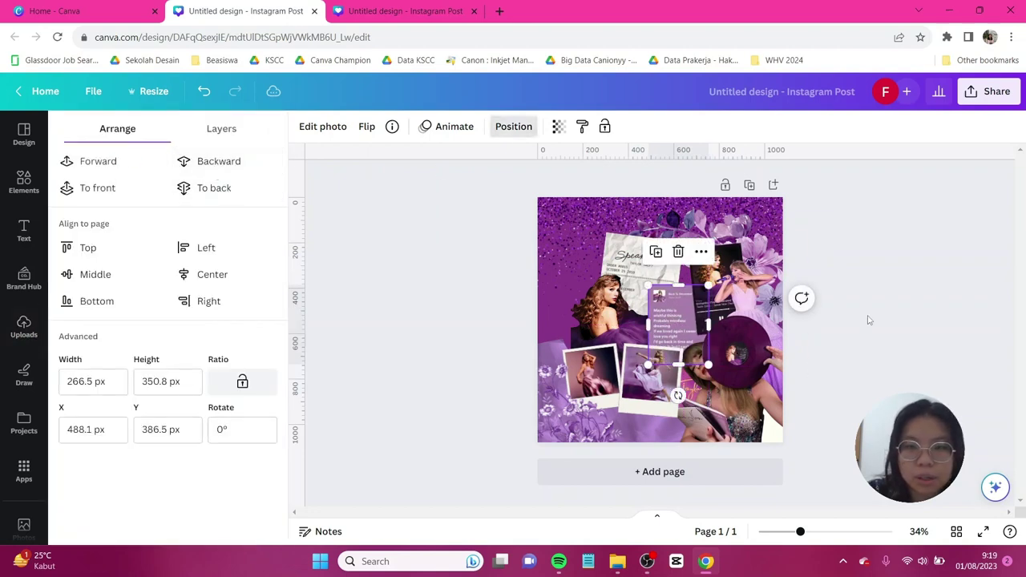
{"action": "left_click", "coordinate": [870, 321]}
Add the uploaded wide stage photo of the singer in the lilac gown and remove its background.
{"action": "left_click", "coordinate": [233, 292]}
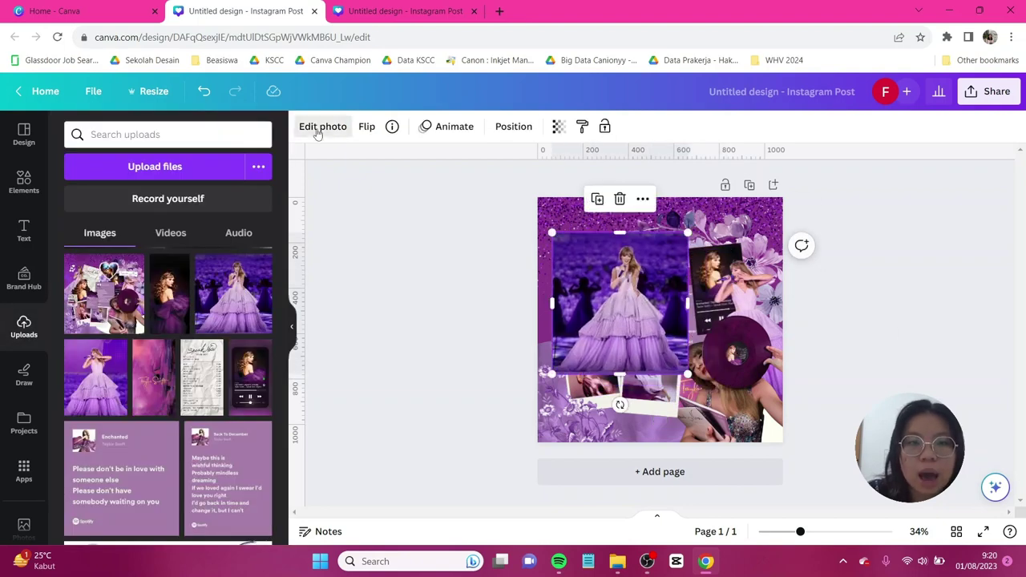
{"action": "left_click", "coordinate": [317, 129]}
{"action": "left_click", "coordinate": [97, 230]}
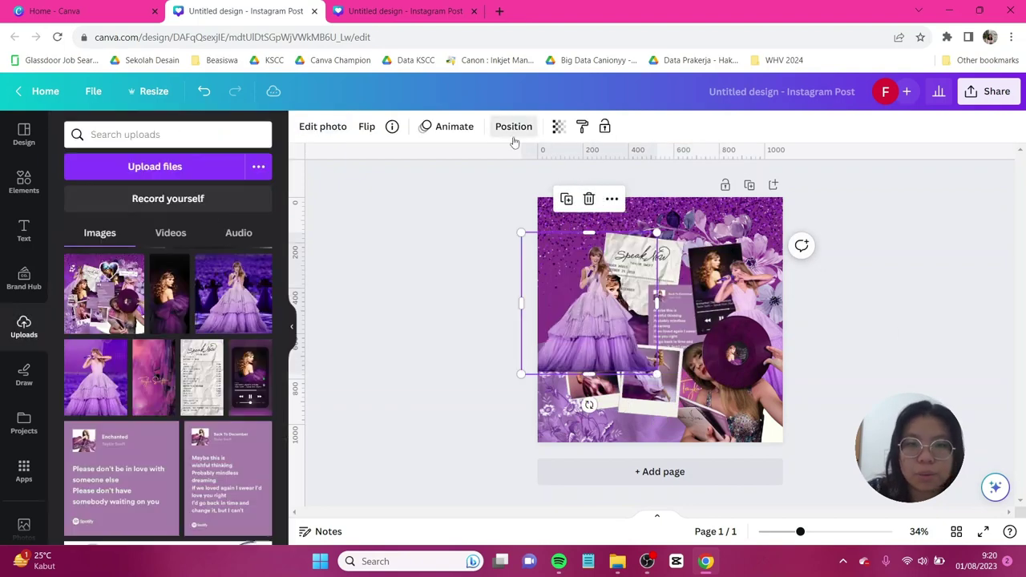
Layer the gown cutout behind the portrait, receipt and polaroids, and tilt it slightly counterclockwise near the page's left edge.
{"action": "left_click", "coordinate": [517, 126]}
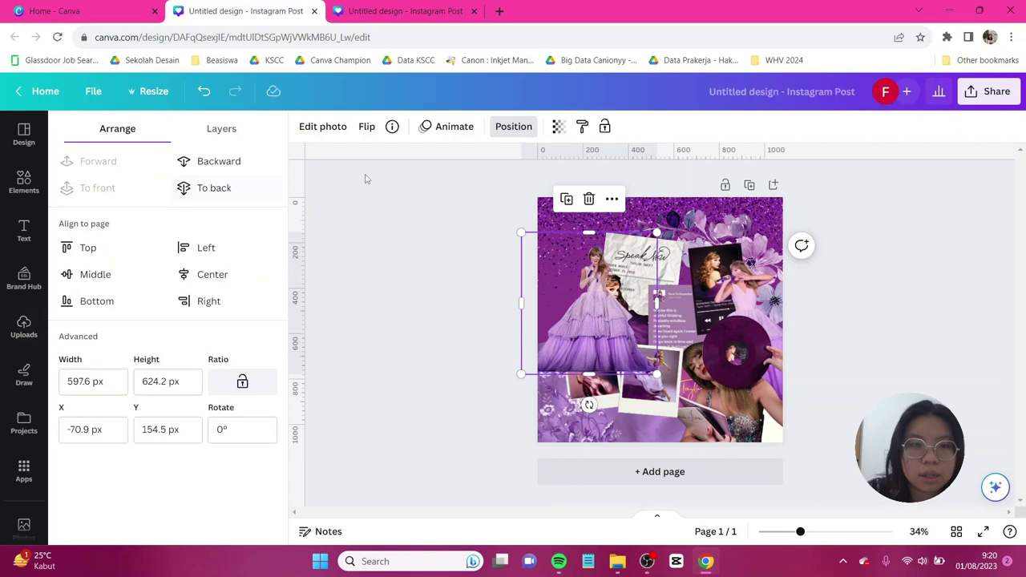
{"action": "left_click", "coordinate": [230, 162]}
{"action": "left_click", "coordinate": [231, 162]}
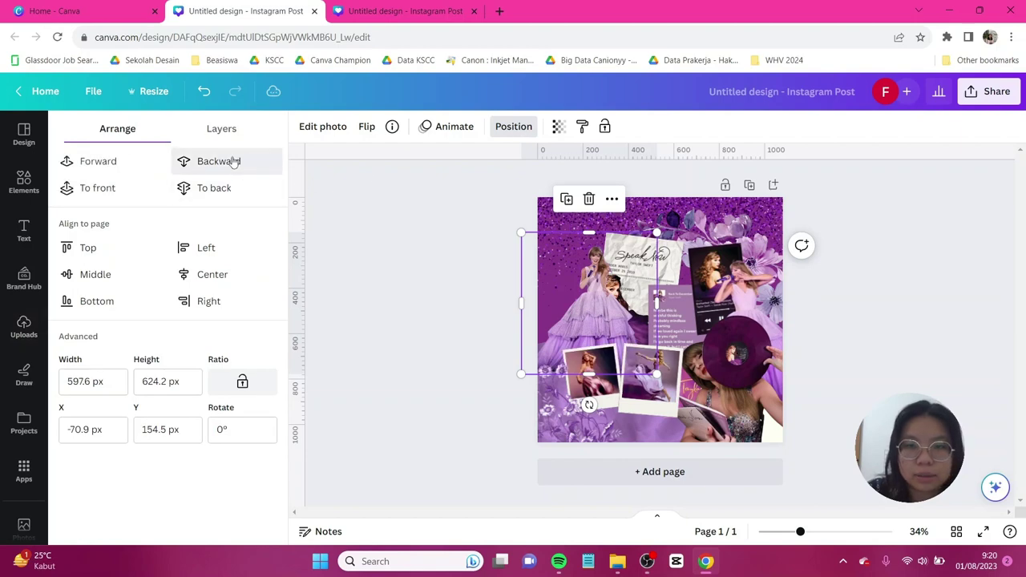
{"action": "left_click", "coordinate": [230, 162]}
{"action": "left_click_drag", "start_coordinate": [589, 405], "coordinate": [619, 403]}
{"action": "left_click_drag", "start_coordinate": [561, 281], "coordinate": [582, 282]}
{"action": "left_click", "coordinate": [422, 316]}
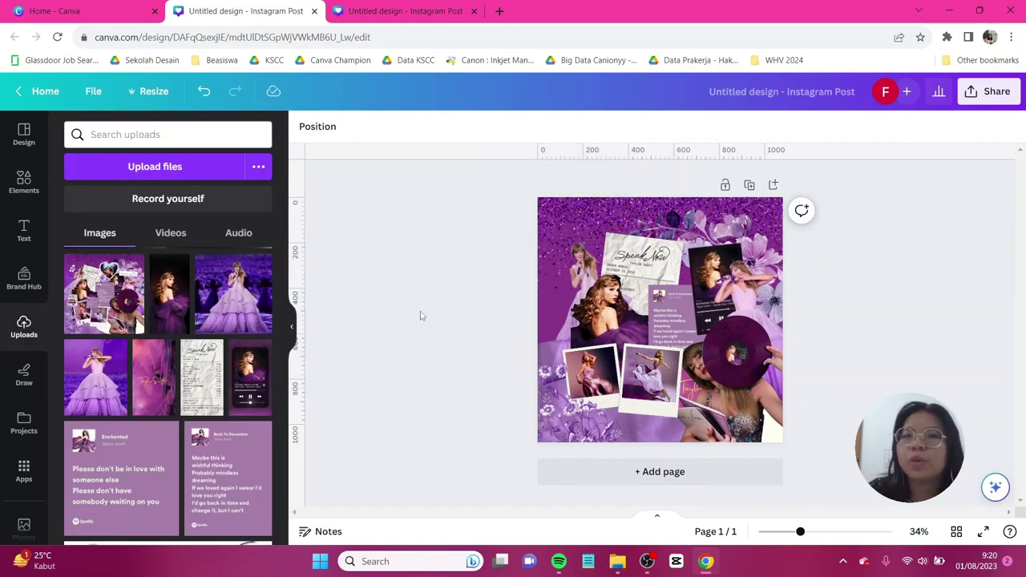
Search the graphics for "music" and add the black music-notes graphic.
{"action": "left_click", "coordinate": [24, 183]}
{"action": "left_click", "coordinate": [183, 140]}
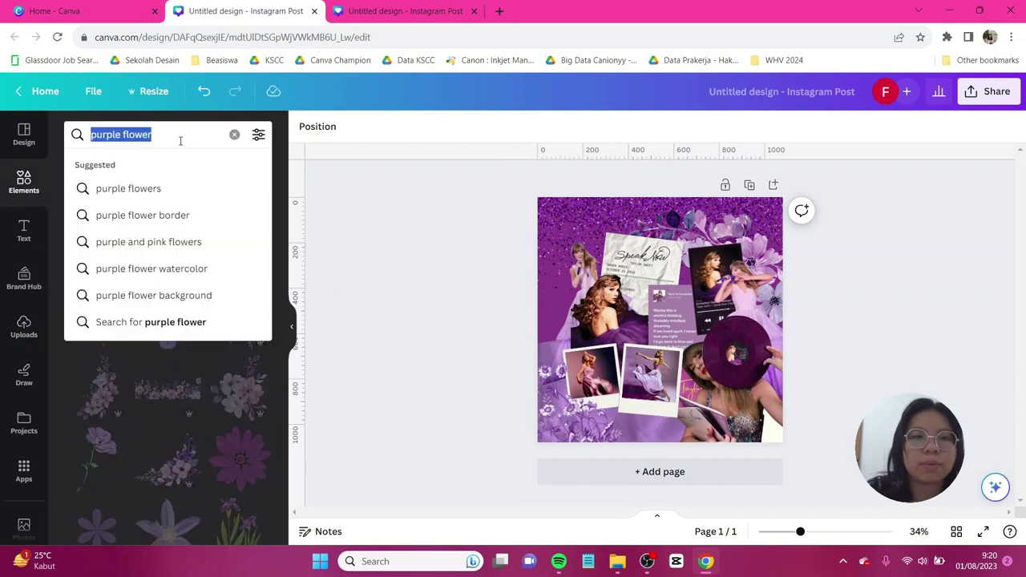
{"action": "type", "text": "music"}
{"action": "key", "text": "Return"}
{"action": "left_click", "coordinate": [169, 264]}
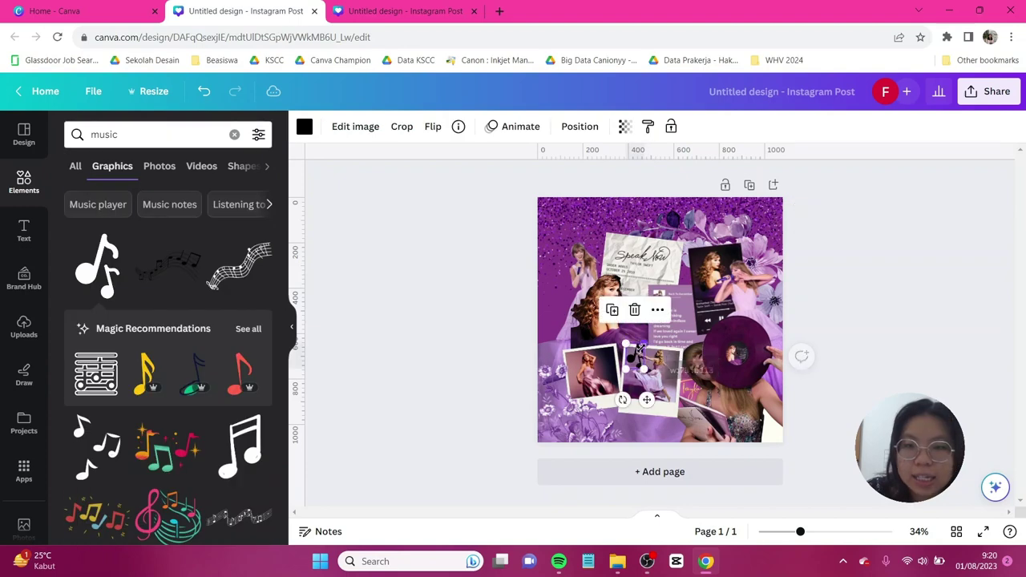
Shrink the music notes, place them just left of the gown cutout's head and recolor them white.
{"action": "left_click_drag", "start_coordinate": [629, 353], "coordinate": [562, 262]}
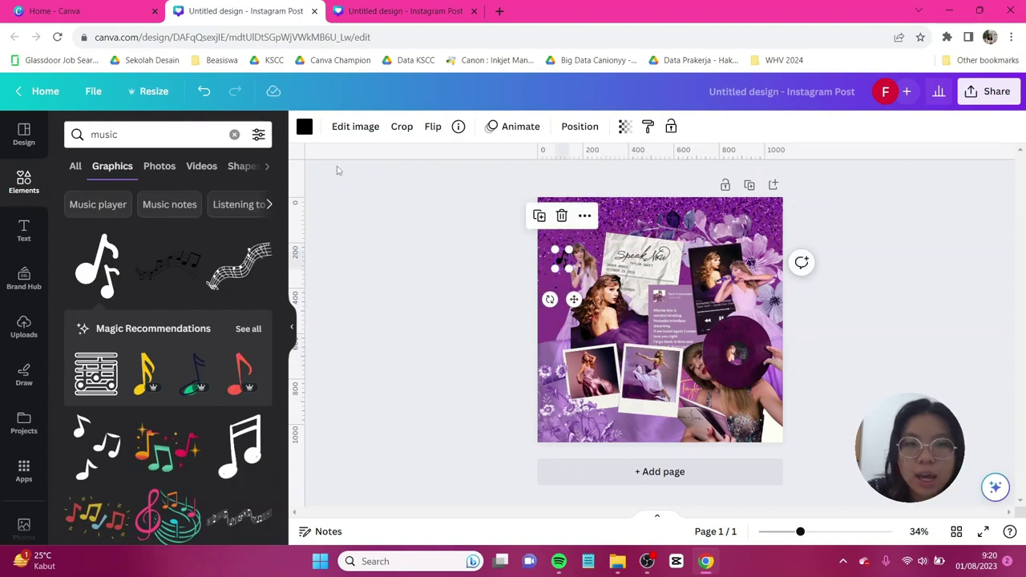
{"action": "left_click", "coordinate": [304, 126]}
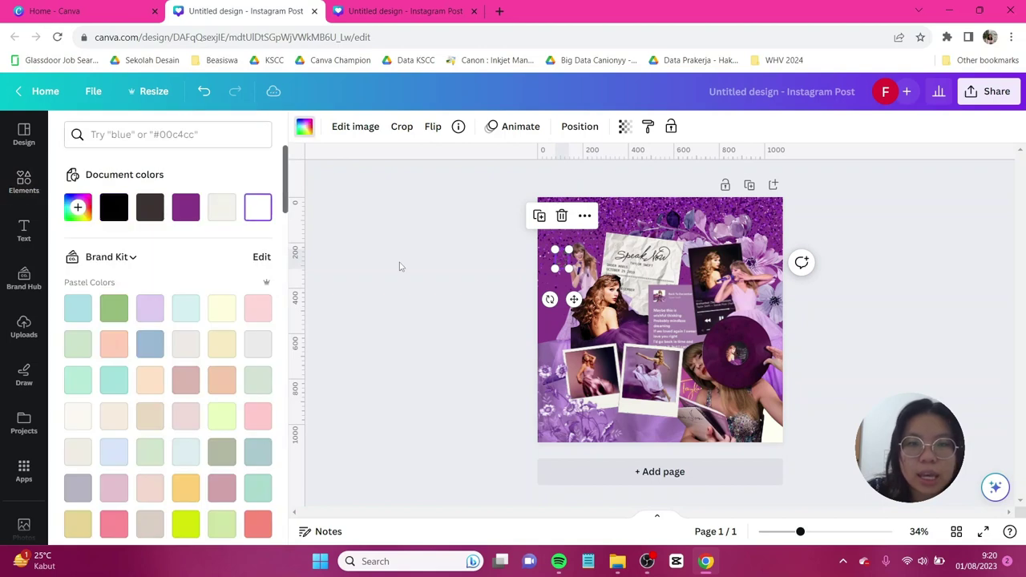
{"action": "left_click", "coordinate": [469, 289]}
Search the graphics for "purple butterfly".
{"action": "left_click", "coordinate": [136, 134]}
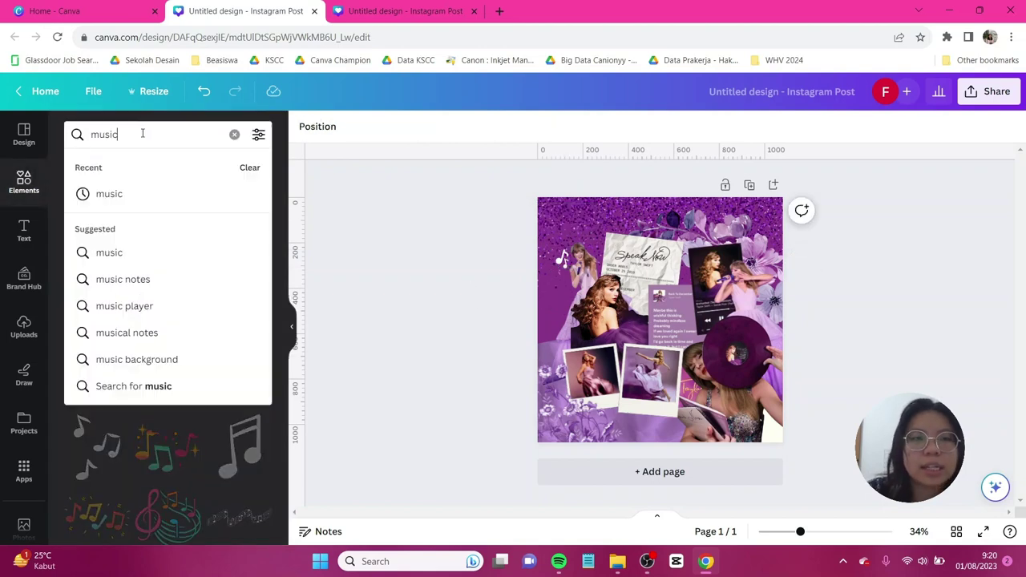
{"action": "type", "text": "purple "}
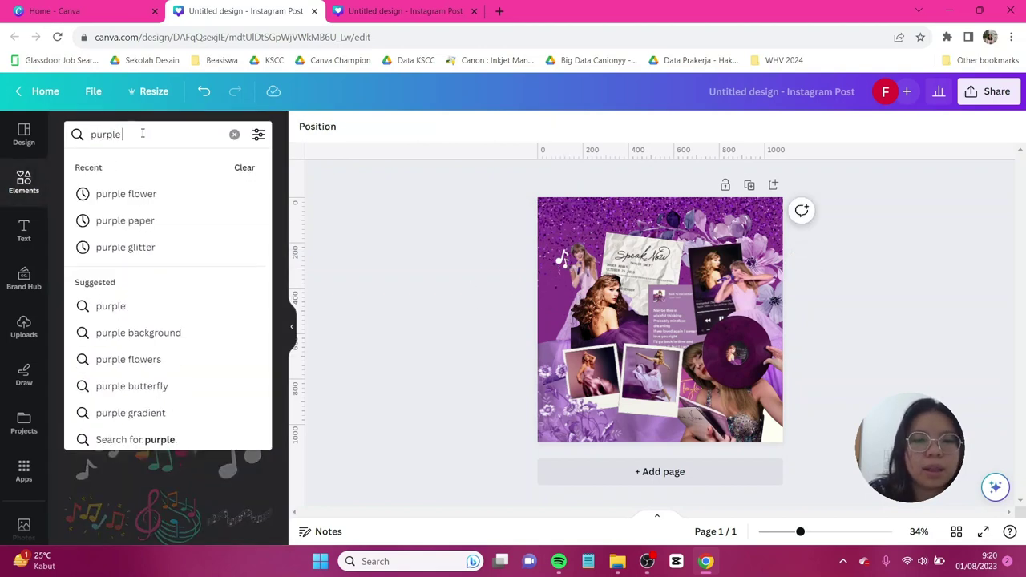
{"action": "type", "text": "buytt"}
{"action": "key", "text": "BackSpace"}
{"action": "type", "text": "tt"}
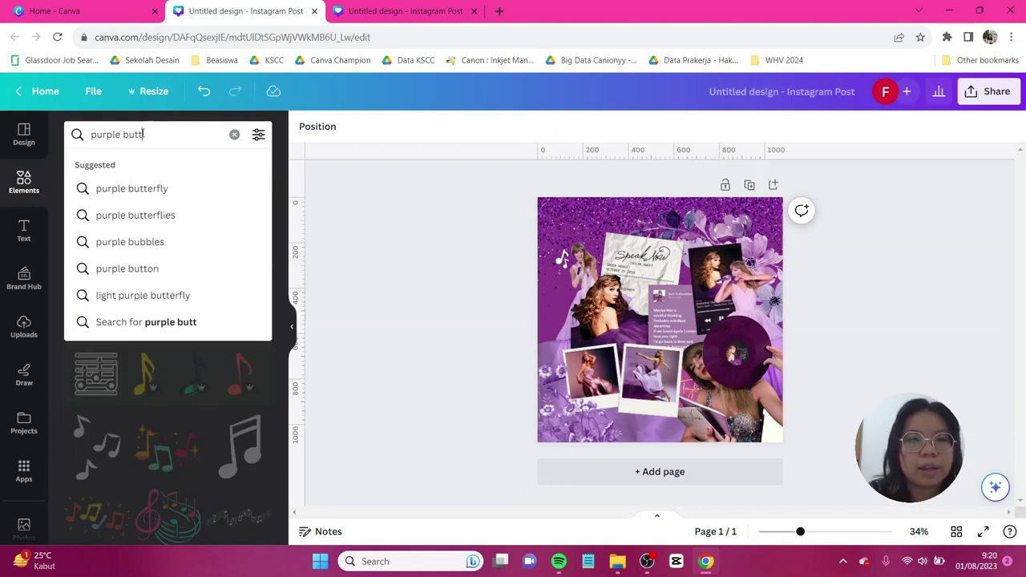
{"action": "left_click", "coordinate": [132, 188]}
Add the purple butterfly with black-edged wings, shrink it and place it at the lower edge between the two polaroids.
{"action": "left_click", "coordinate": [97, 340]}
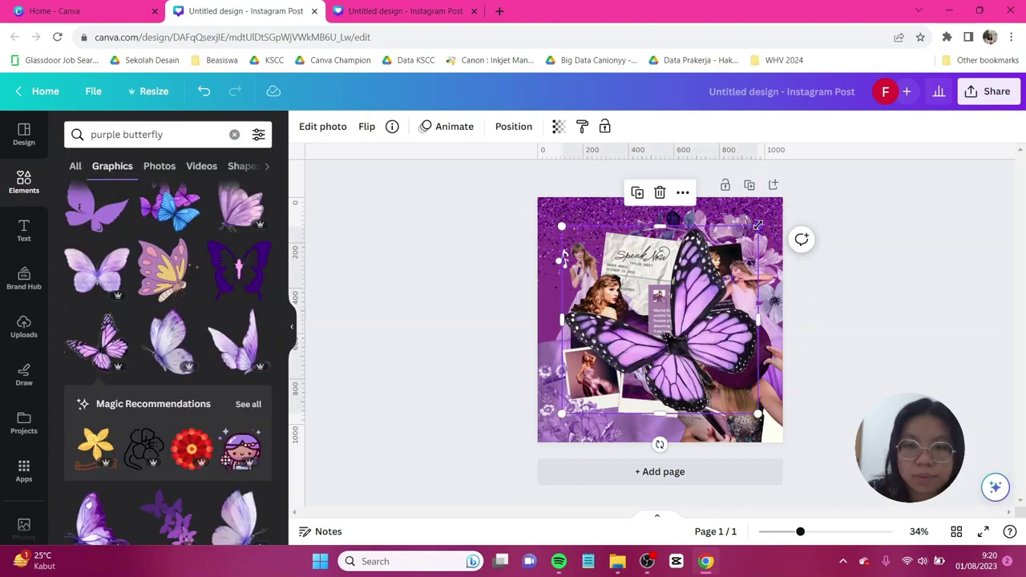
{"action": "left_click_drag", "start_coordinate": [758, 225], "coordinate": [619, 351]}
{"action": "left_click_drag", "start_coordinate": [607, 366], "coordinate": [638, 391]}
Search the graphics for "light" and add the white sparkle flare with the faint glow.
{"action": "left_click", "coordinate": [202, 135]}
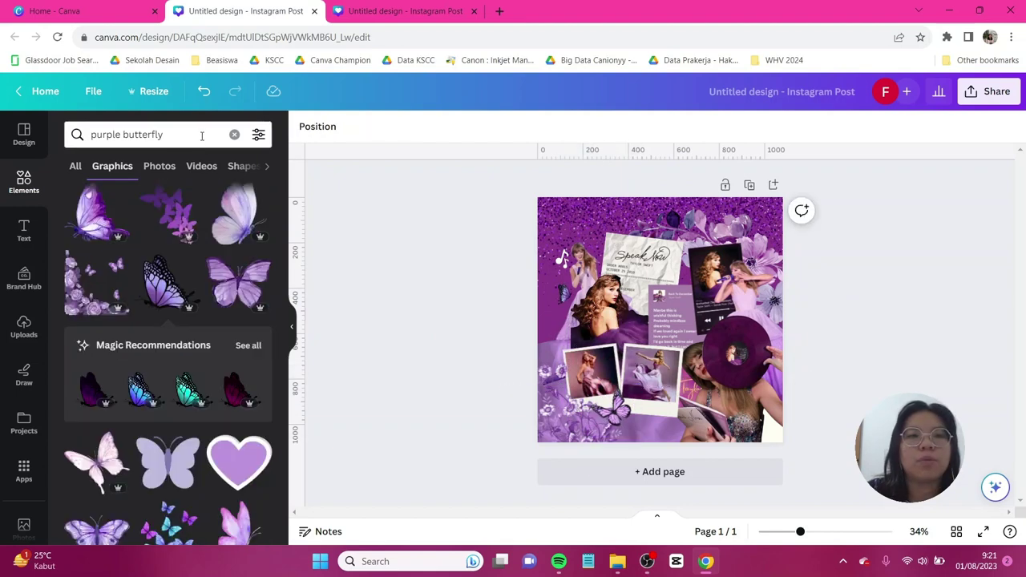
{"action": "key", "text": "BackSpace"}
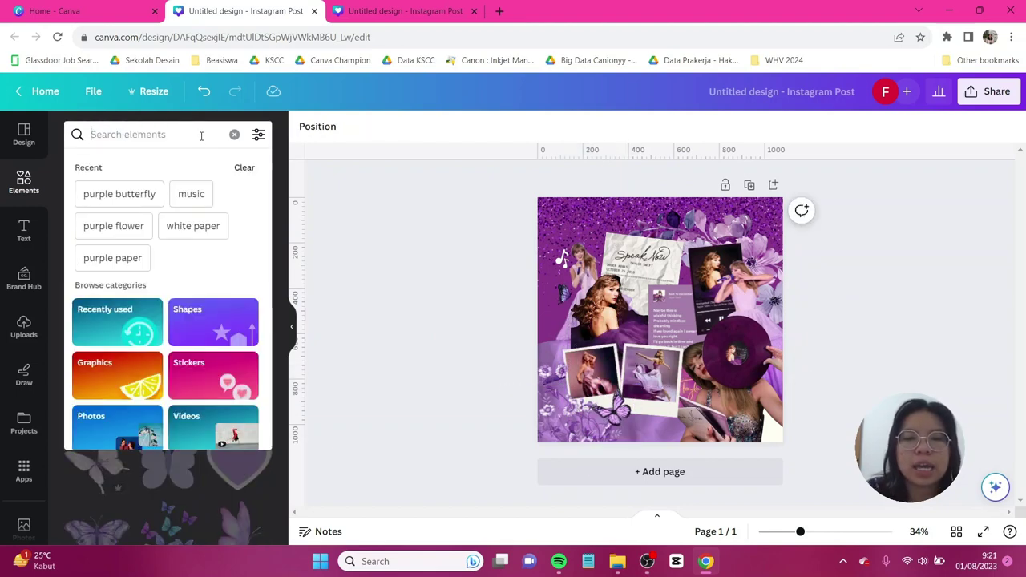
{"action": "type", "text": "light"}
{"action": "key", "text": "Return"}
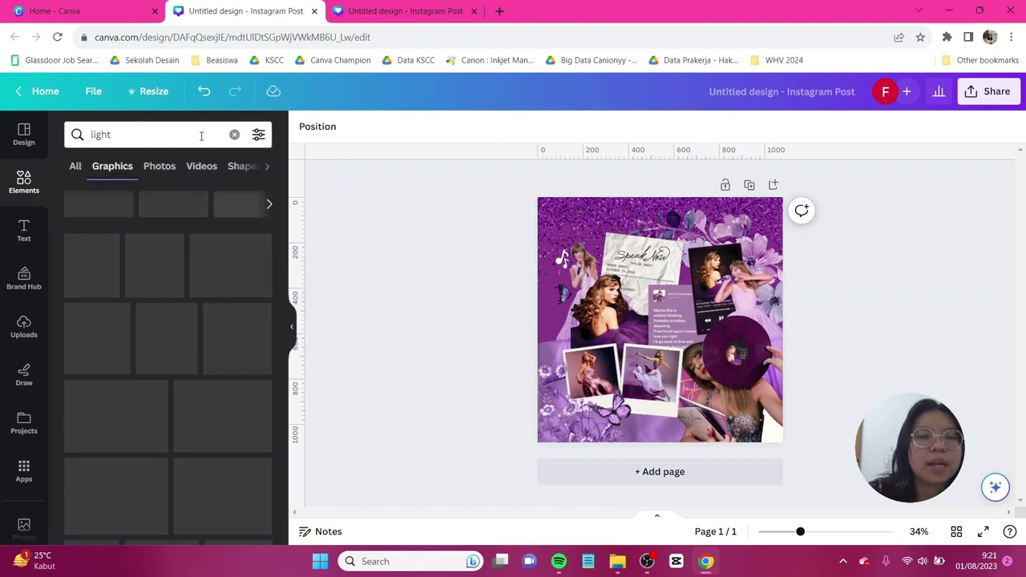
{"action": "scroll", "coordinate": [160, 273], "scroll_direction": "down", "scroll_amount": 3}
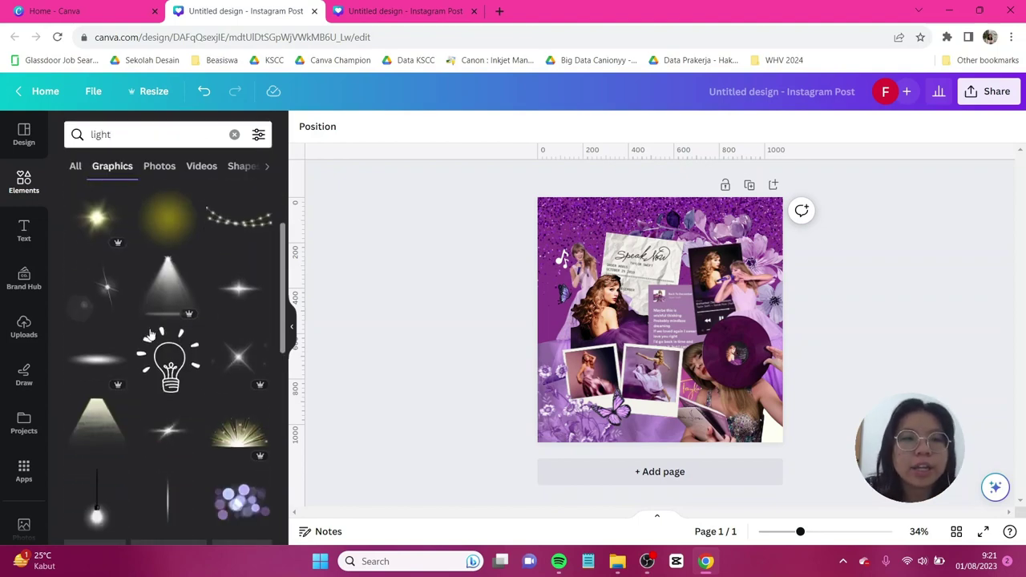
{"action": "left_click", "coordinate": [109, 281]}
Position the light flare over the page's upper-left area and send it to the back.
{"action": "left_click", "coordinate": [719, 315]}
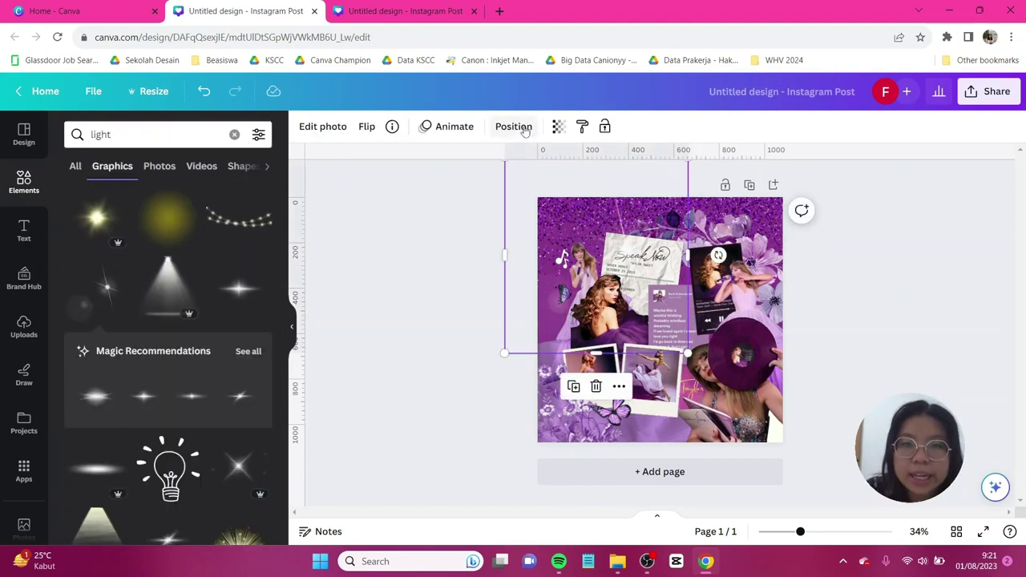
{"action": "left_click", "coordinate": [517, 126]}
{"action": "left_click", "coordinate": [214, 189]}
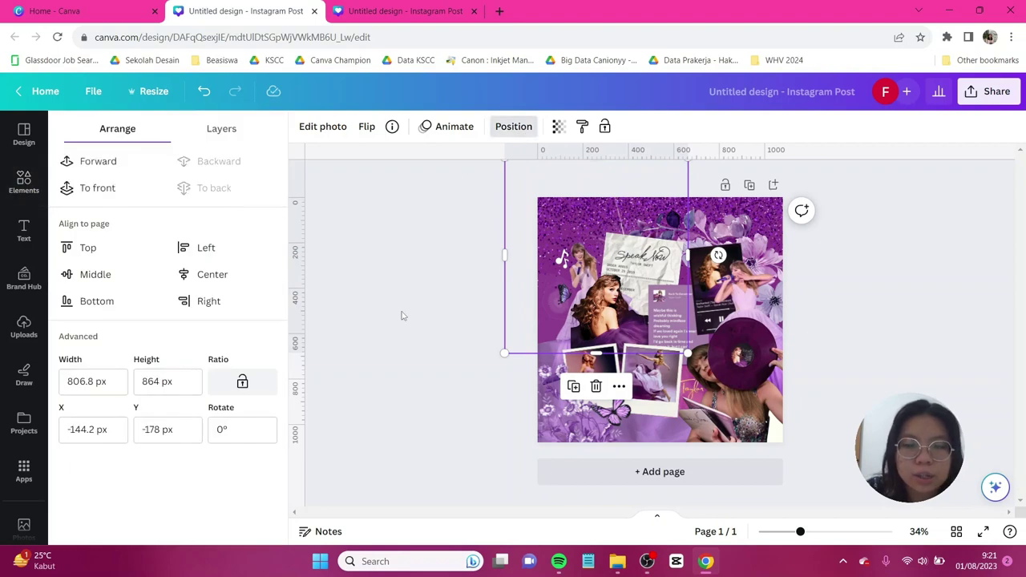
{"action": "left_click", "coordinate": [403, 315]}
Add the string-lights graphic, rotate it to -22.9° and place it across the page's upper-left area.
{"action": "scroll", "coordinate": [140, 309], "scroll_direction": "down", "scroll_amount": 3}
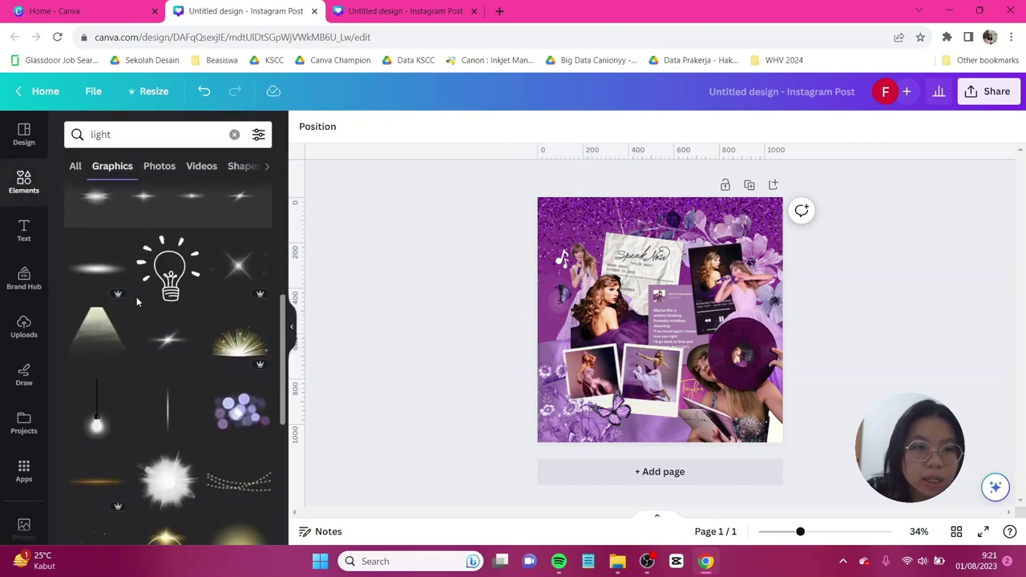
{"action": "scroll", "coordinate": [151, 289], "scroll_direction": "down", "scroll_amount": 2}
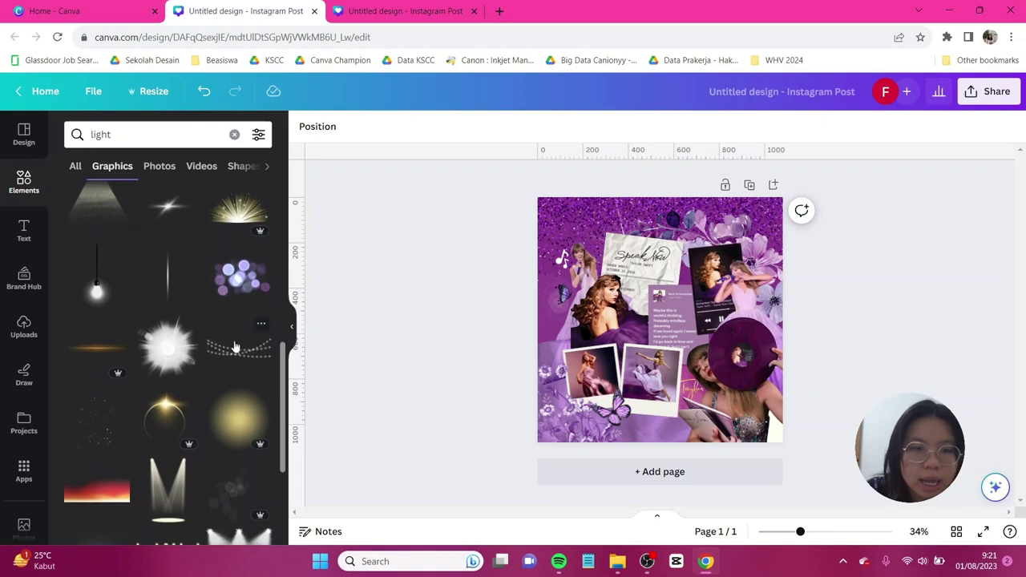
{"action": "left_click", "coordinate": [235, 346]}
{"action": "left_click_drag", "start_coordinate": [691, 316], "coordinate": [654, 277]}
{"action": "left_click_drag", "start_coordinate": [618, 309], "coordinate": [641, 311]}
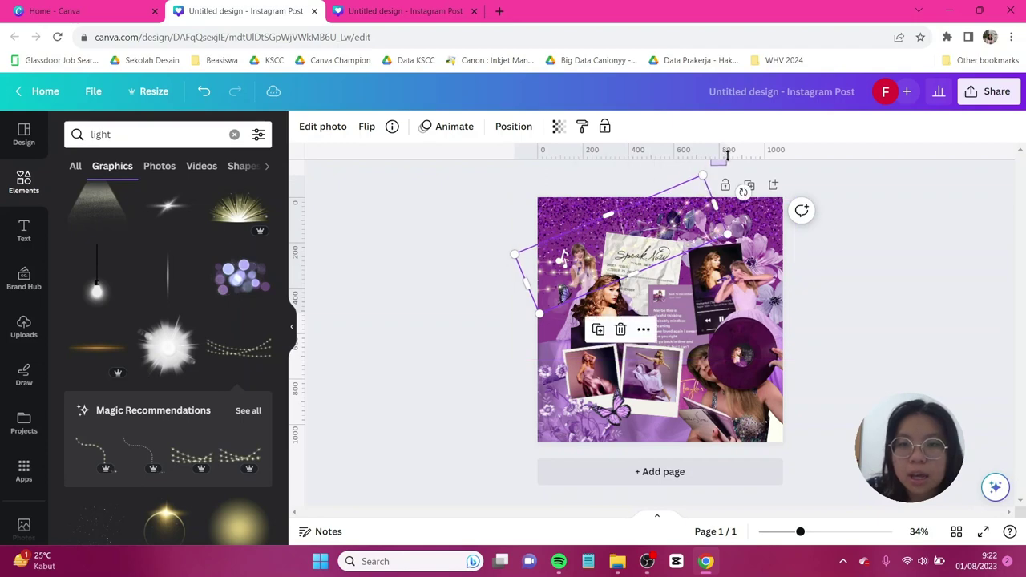
Enlarge the string lights to about 1271 × 400.4 px and send them to the back.
{"action": "left_click_drag", "start_coordinate": [696, 179], "coordinate": [774, 133]}
{"action": "left_click", "coordinate": [513, 126]}
{"action": "left_click", "coordinate": [191, 187]}
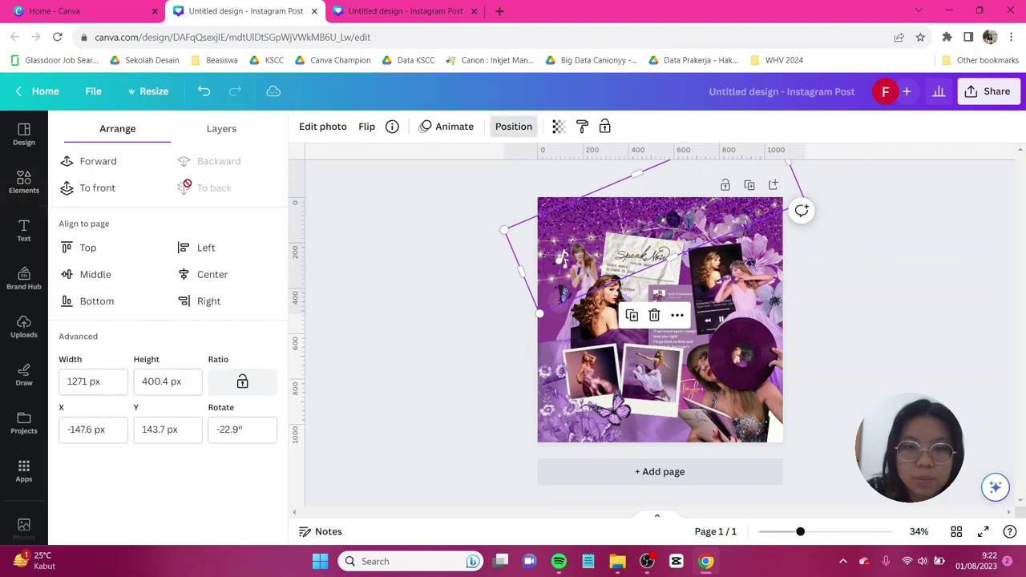
{"action": "left_click", "coordinate": [879, 317]}
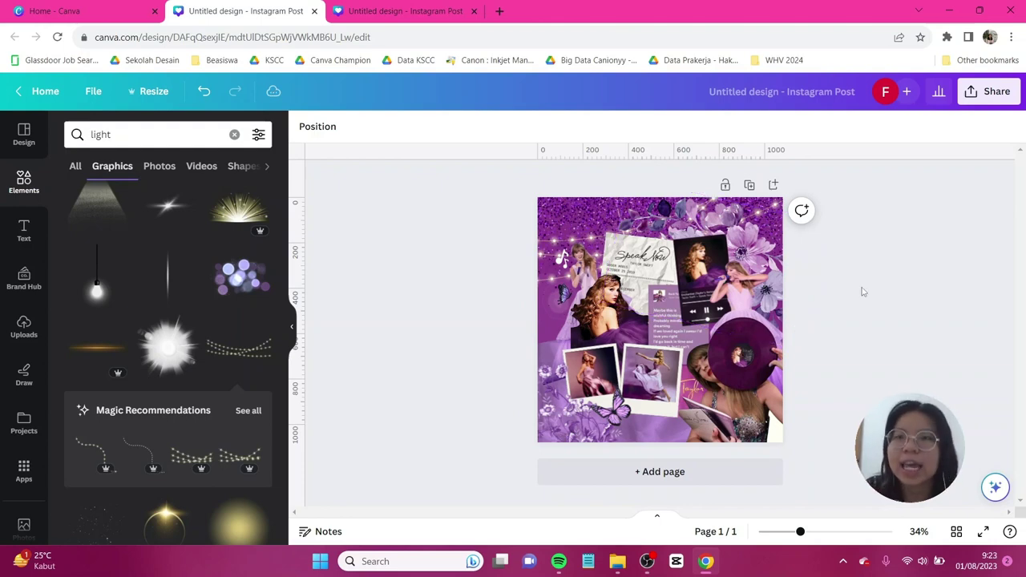
Download the finished collage as a PNG at size 1 (1,080 × 1,080 px).
{"action": "left_click", "coordinate": [986, 93]}
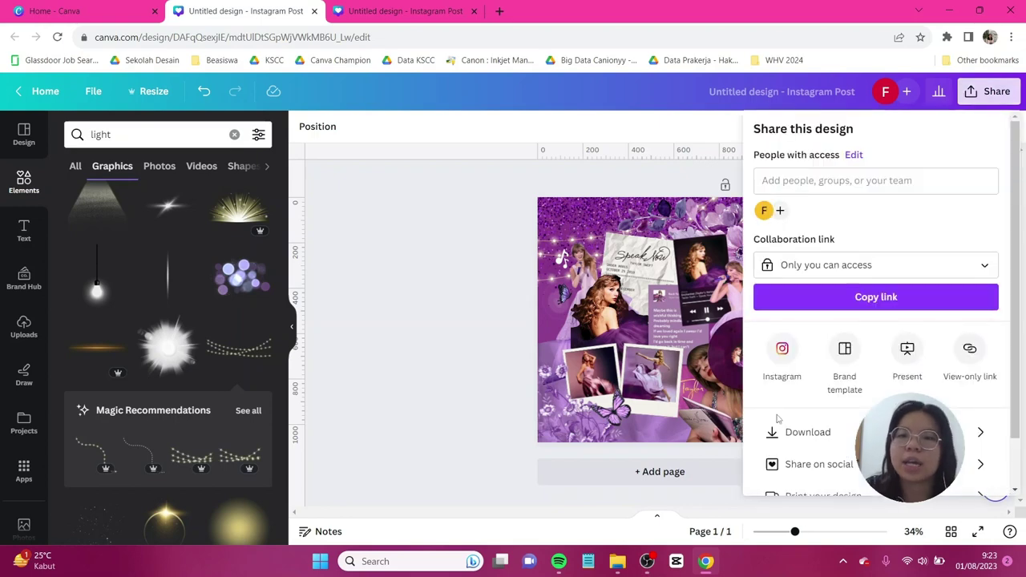
{"action": "left_click", "coordinate": [802, 432]}
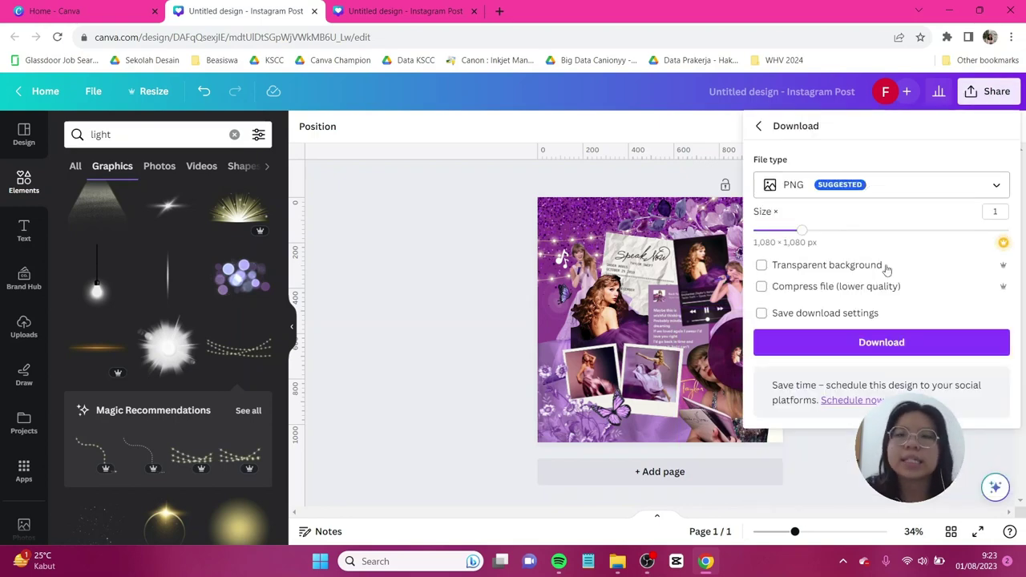
{"action": "left_click", "coordinate": [886, 343]}
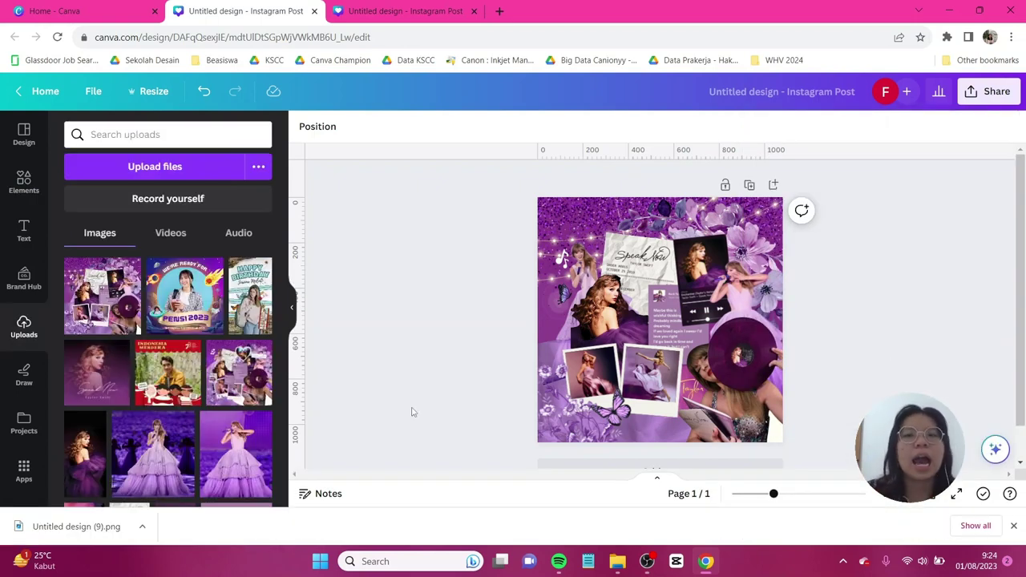
Add a second page to the design below the collage.
{"action": "scroll", "coordinate": [413, 412], "scroll_direction": "down", "scroll_amount": 1}
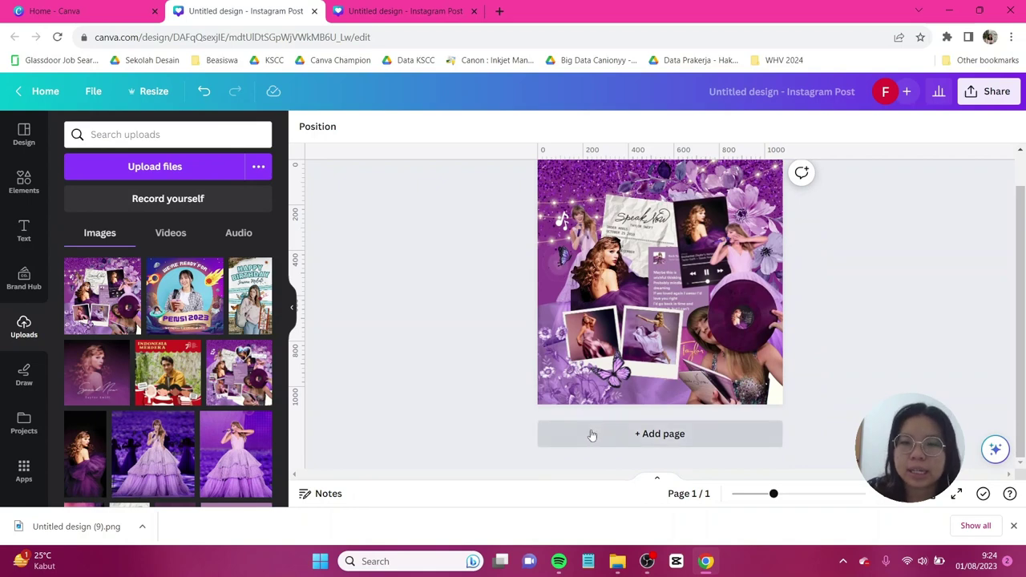
{"action": "left_click", "coordinate": [591, 434]}
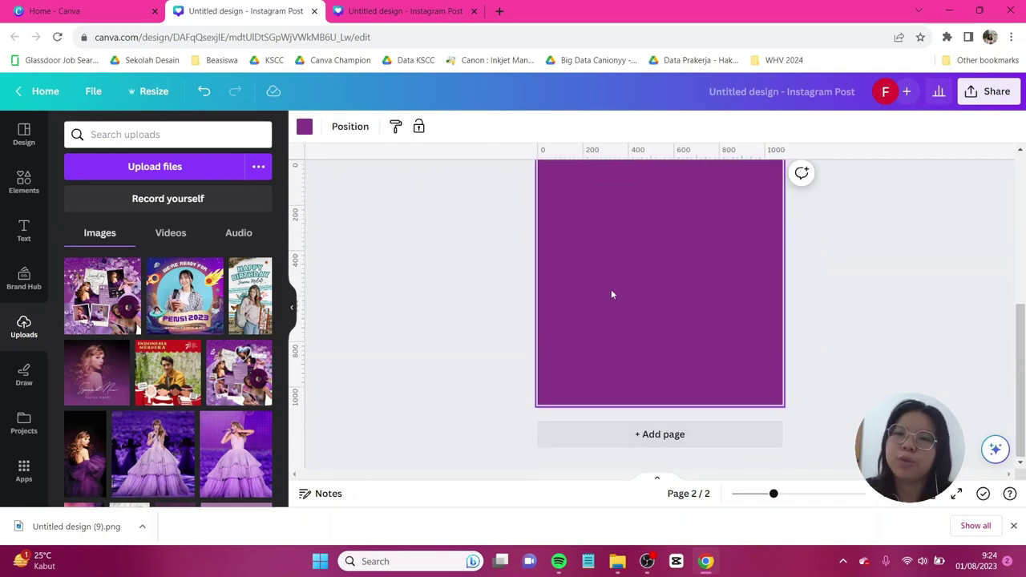
Remove the purple background from page 2 and upload the Untitled design (9) PNG from the Downloads folder.
{"action": "key", "text": "Delete"}
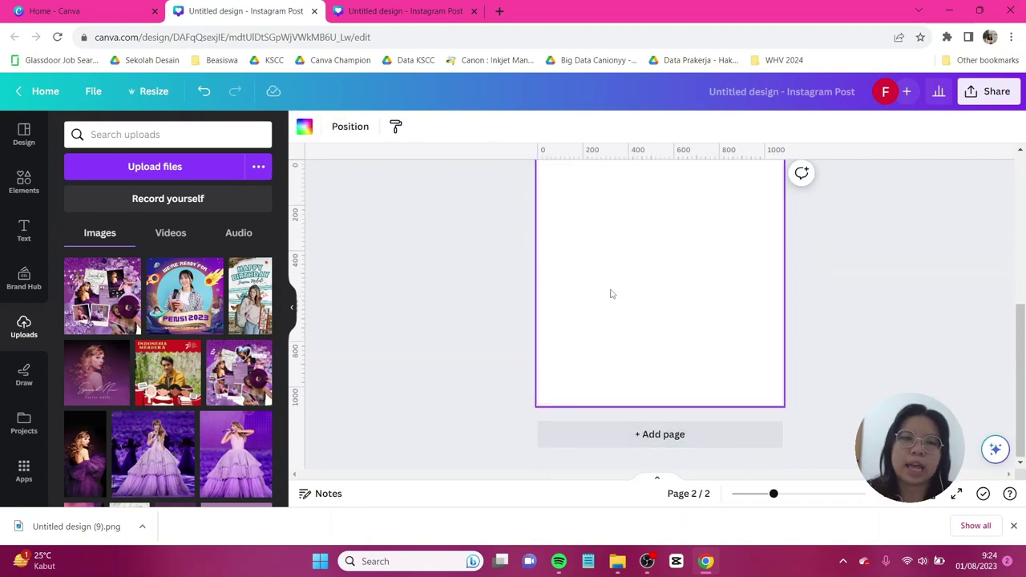
{"action": "left_click", "coordinate": [474, 315]}
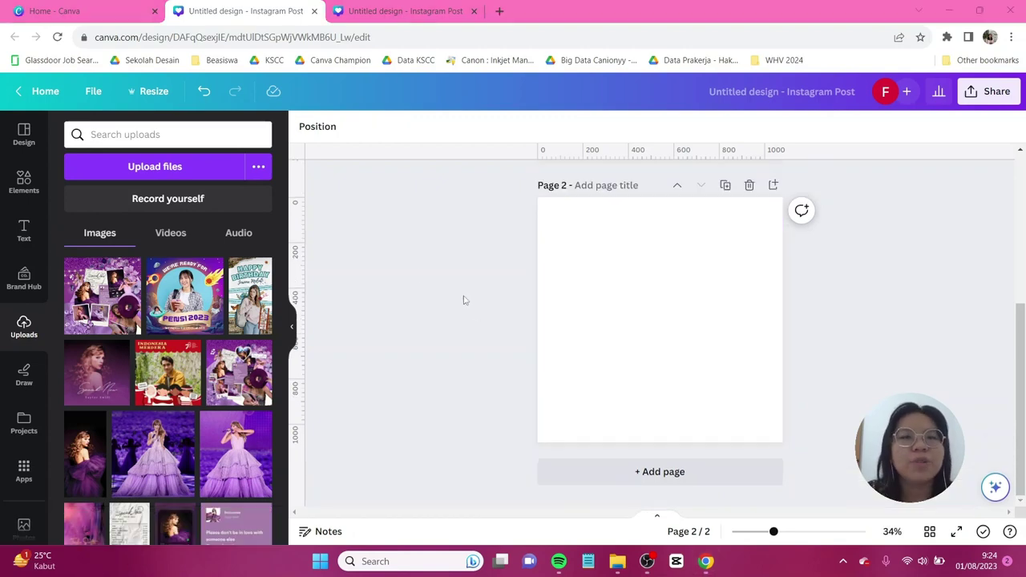
{"action": "left_click", "coordinate": [190, 170]}
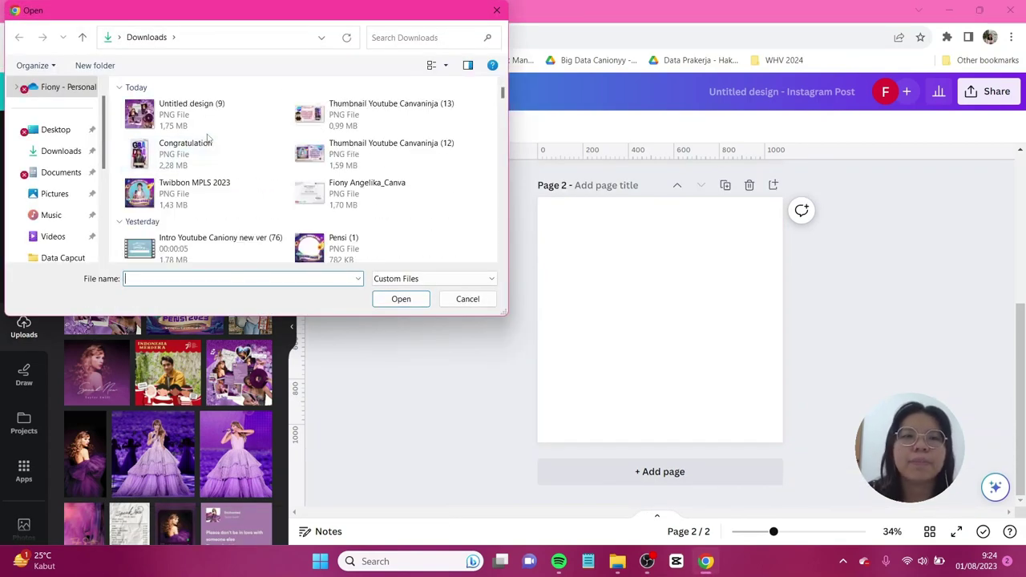
{"action": "left_click", "coordinate": [205, 119]}
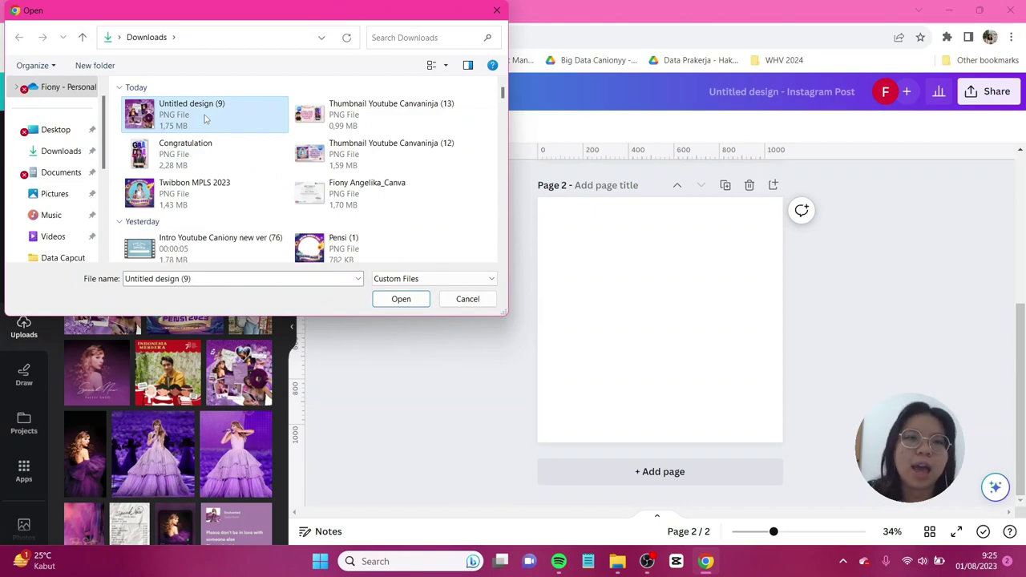
{"action": "double_click", "coordinate": [206, 119]}
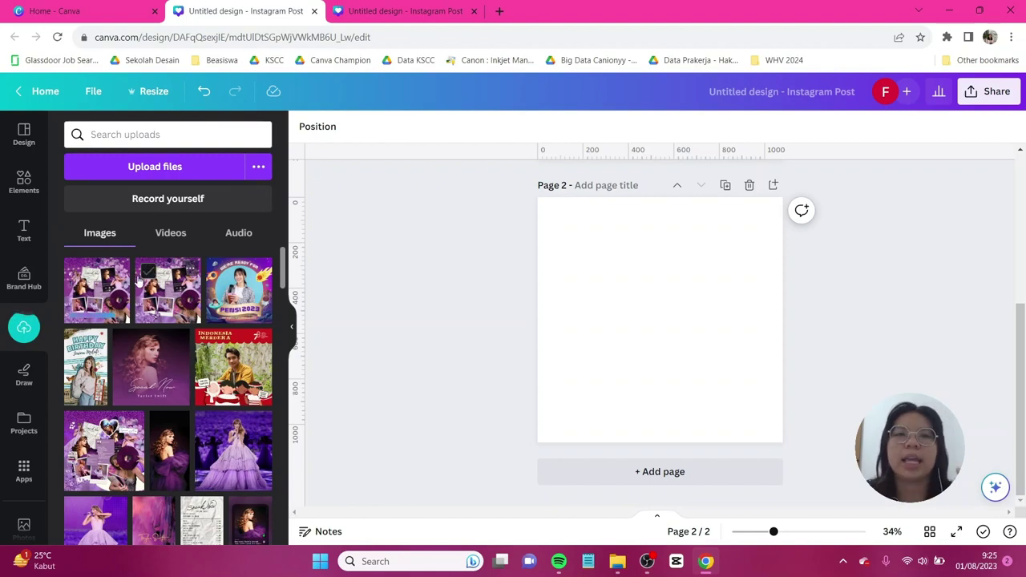
Search the elements for "cd" and add the glossy teal and dark purple disc graphic to page 2.
{"action": "left_click", "coordinate": [24, 185]}
{"action": "left_click", "coordinate": [142, 138]}
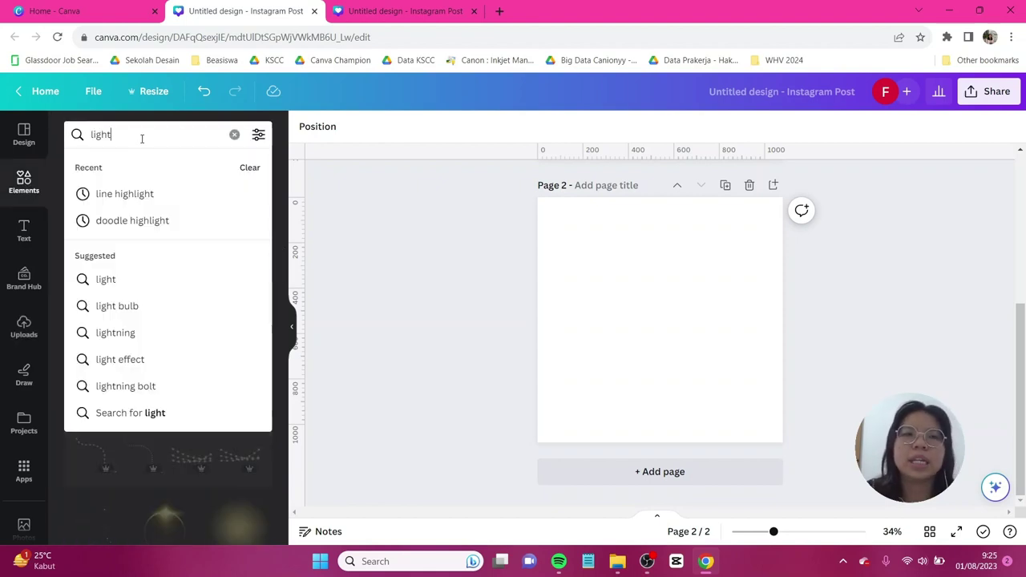
{"action": "double_click", "coordinate": [142, 138]}
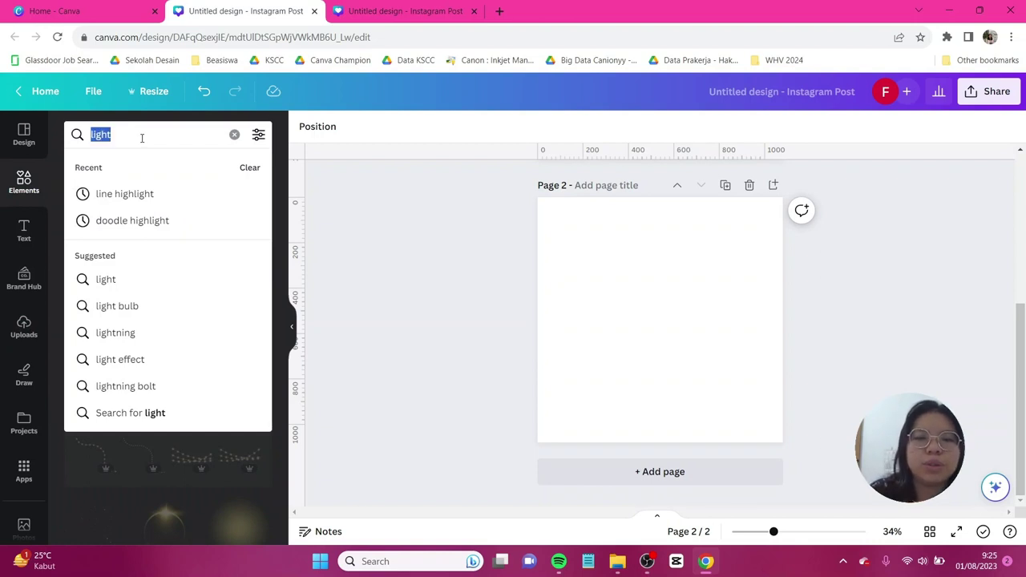
{"action": "type", "text": "cd"}
{"action": "key", "text": "Return"}
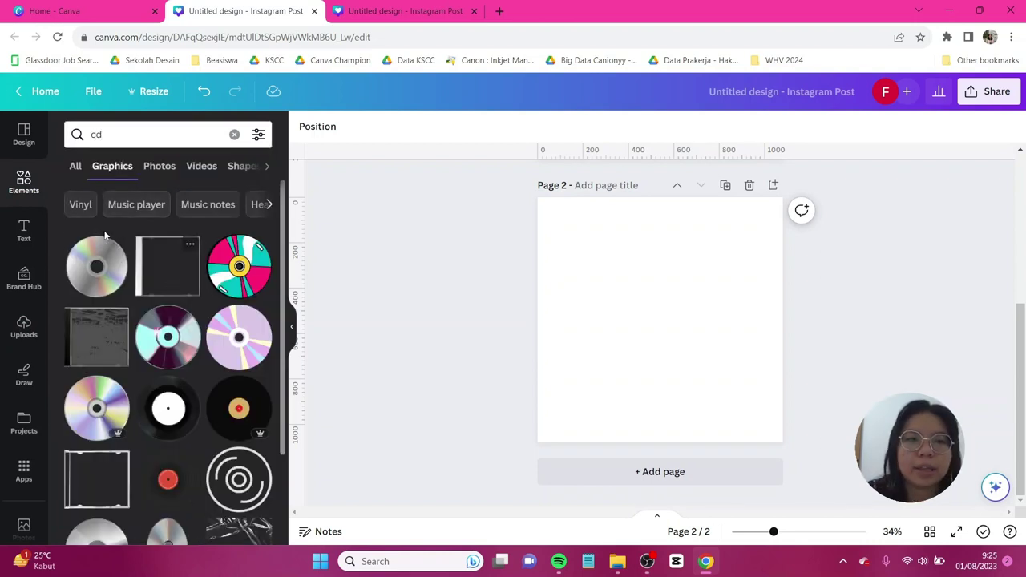
{"action": "left_click", "coordinate": [176, 335]}
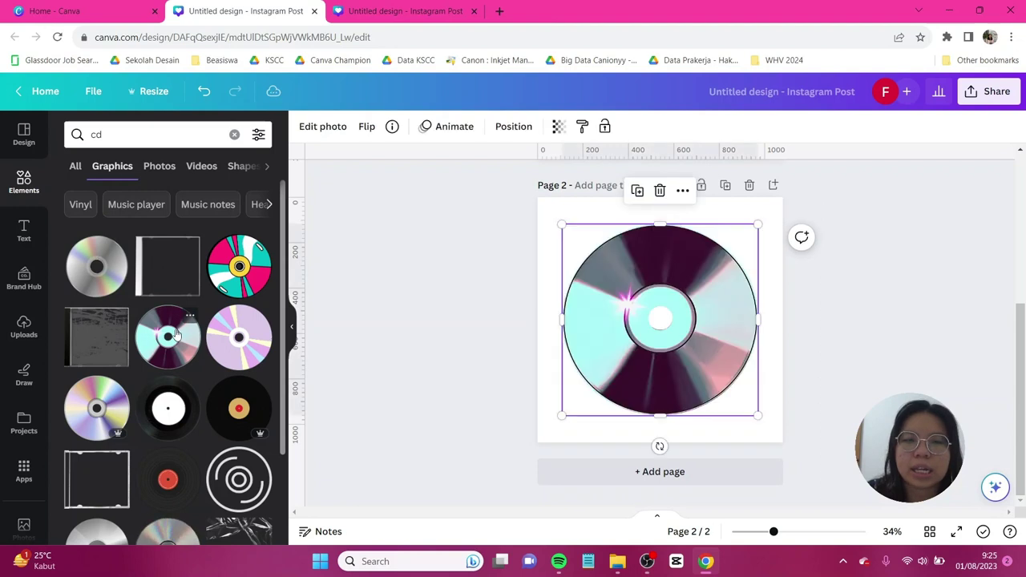
Move the disc graphic to page 2's upper-left corner so that it partly overhangs the page edges.
{"action": "left_click_drag", "start_coordinate": [573, 345], "coordinate": [489, 301]}
{"action": "left_click_drag", "start_coordinate": [554, 302], "coordinate": [564, 277]}
{"action": "left_click", "coordinate": [426, 305]}
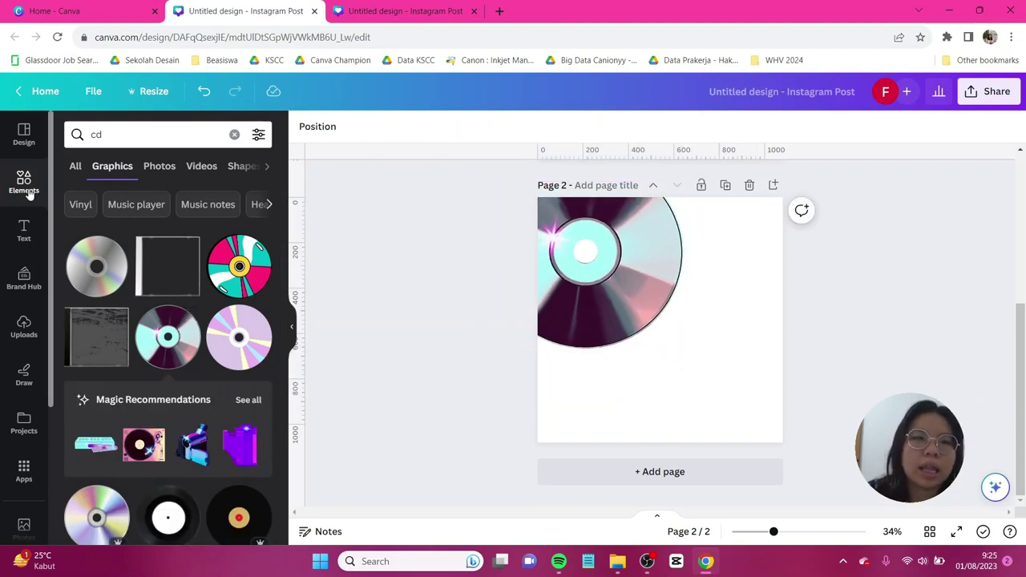
Add the plain circular frame to page 2 and enlarge it around the page center.
{"action": "left_click", "coordinate": [24, 183]}
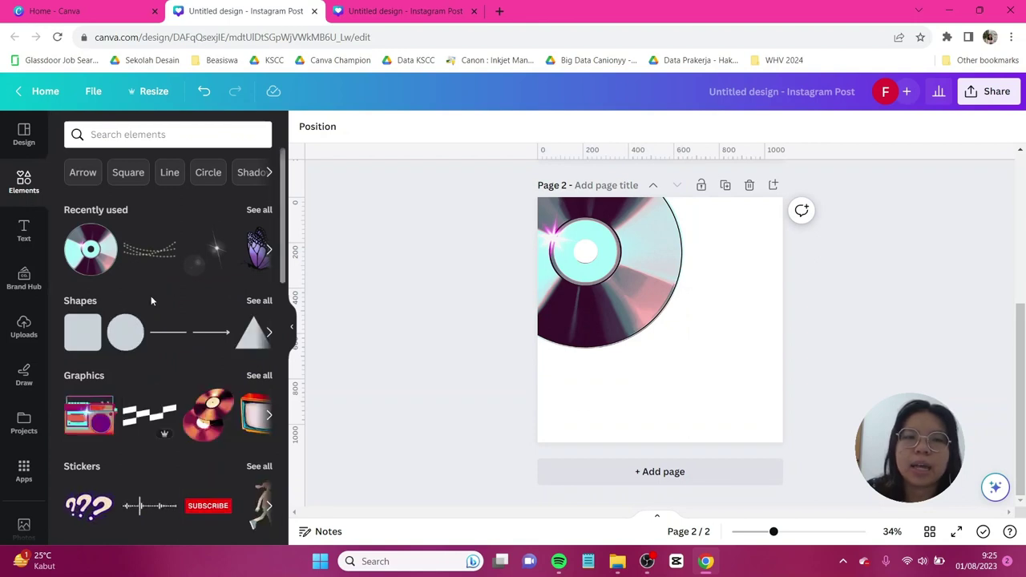
{"action": "scroll", "coordinate": [151, 296], "scroll_direction": "down", "scroll_amount": 10}
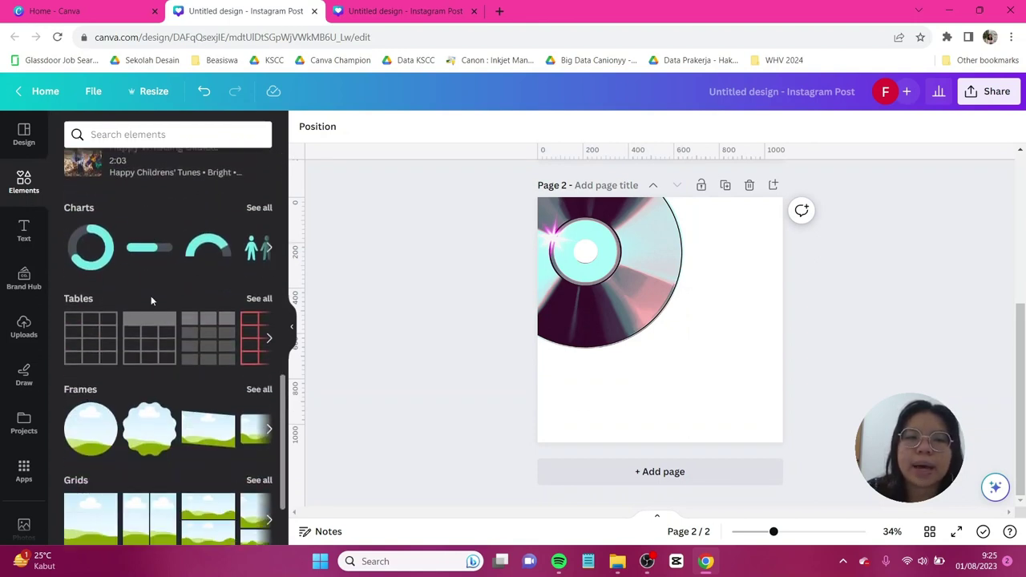
{"action": "scroll", "coordinate": [151, 295], "scroll_direction": "down", "scroll_amount": 3}
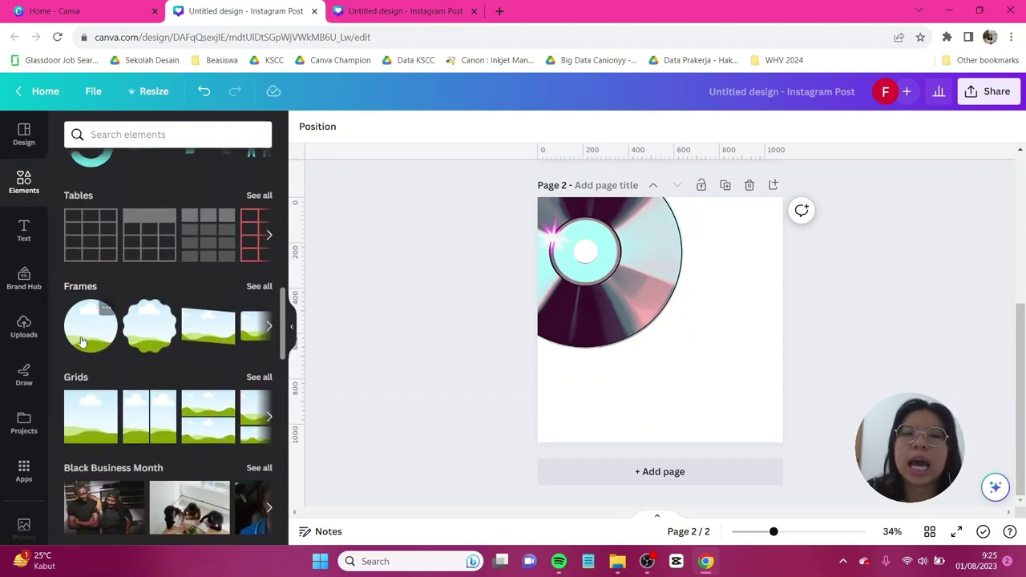
{"action": "left_click", "coordinate": [92, 331]}
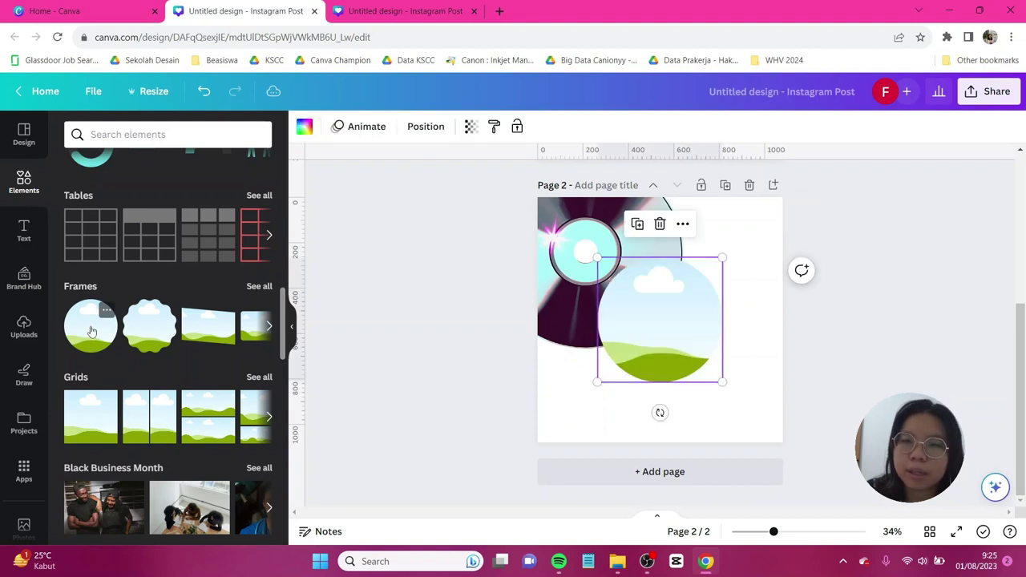
{"action": "left_click_drag", "start_coordinate": [722, 383], "coordinate": [679, 345]}
{"action": "left_click", "coordinate": [481, 345]}
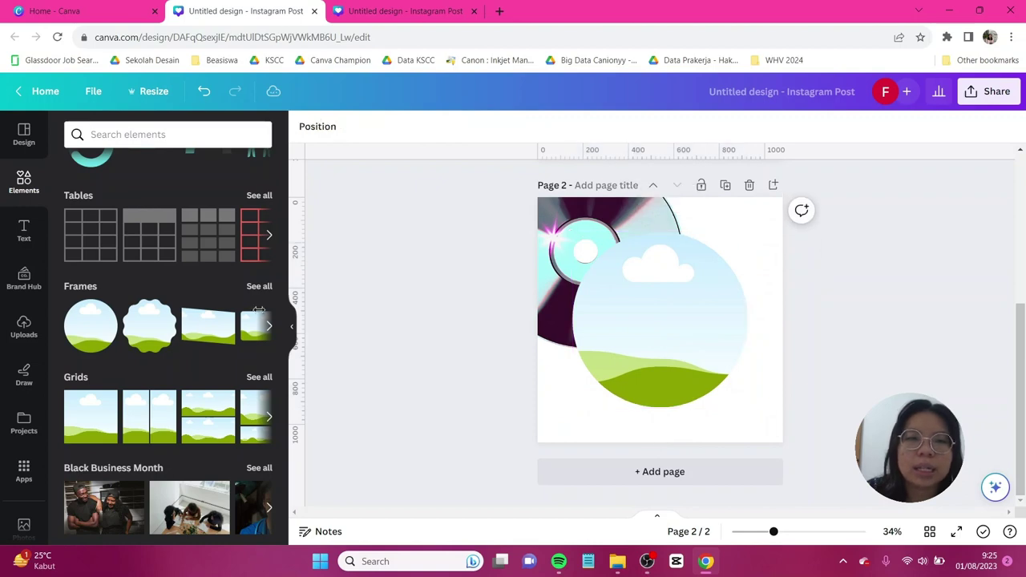
Fill the circular frame with the uploaded collage, shift it toward the page's lower left, and set the disc in a second circular frame beside it.
{"action": "left_click", "coordinate": [24, 327]}
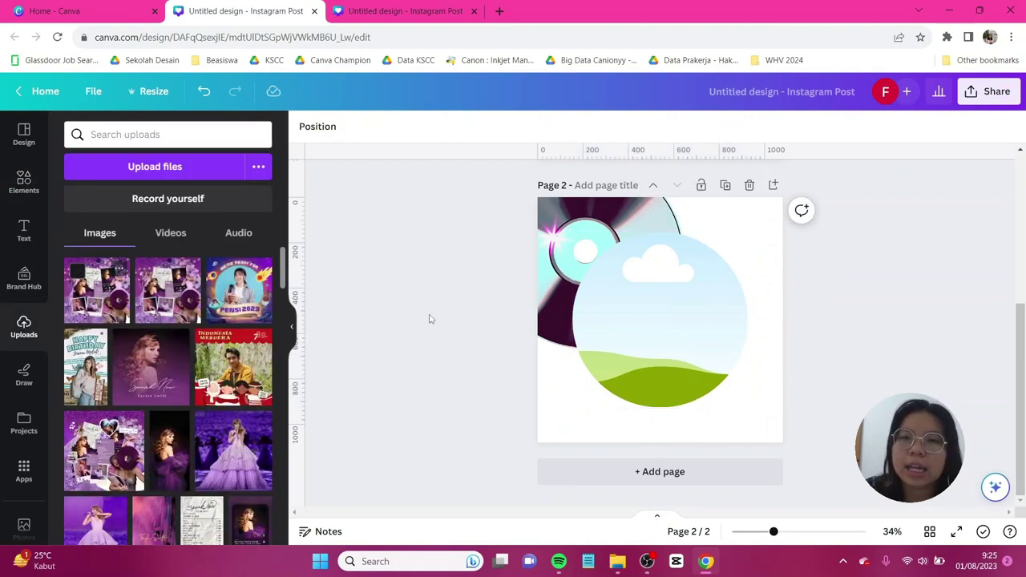
{"action": "left_click_drag", "start_coordinate": [653, 283], "coordinate": [658, 320]}
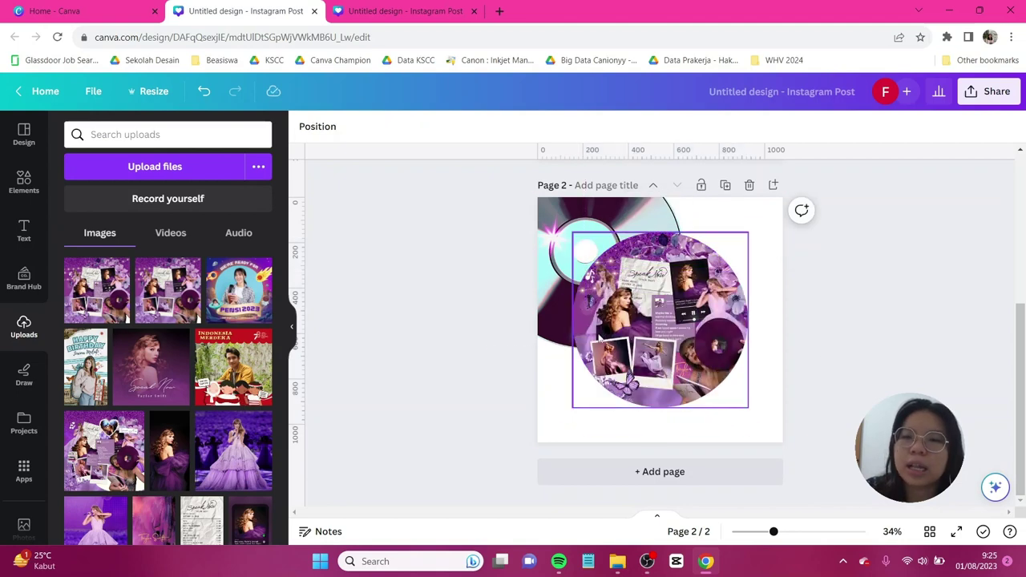
{"action": "left_click_drag", "start_coordinate": [676, 297], "coordinate": [680, 256]}
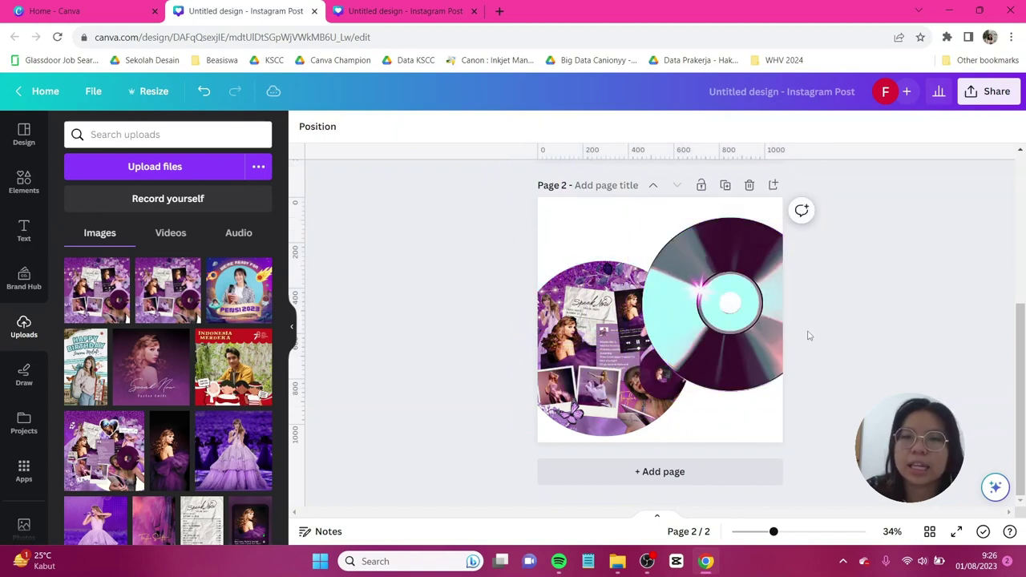
Crop the disc within its circular frame by enlarging and centering the image until mainly the teal inner ring fills the frame.
{"action": "double_click", "coordinate": [732, 302]}
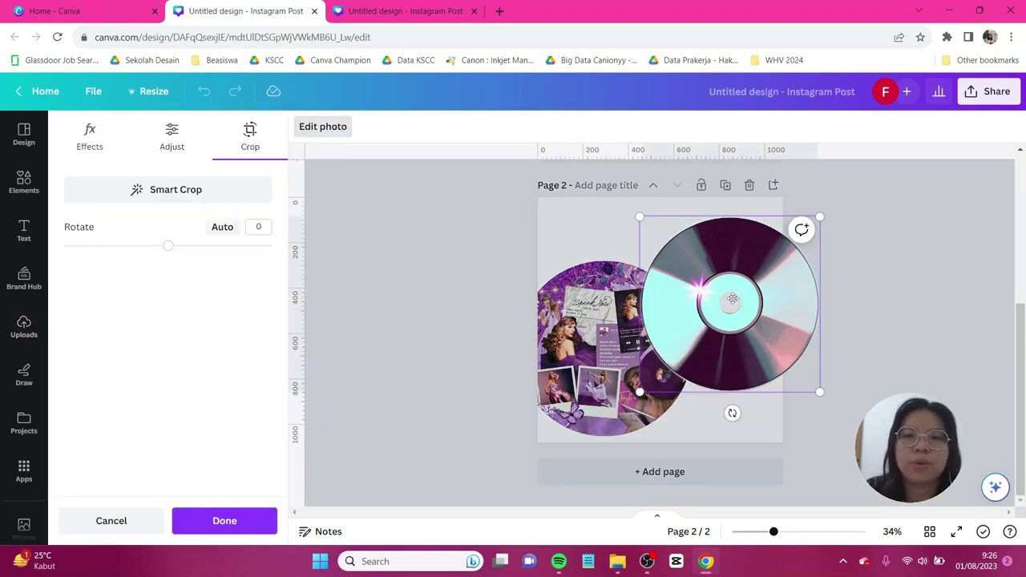
{"action": "left_click_drag", "start_coordinate": [643, 394], "coordinate": [650, 361]}
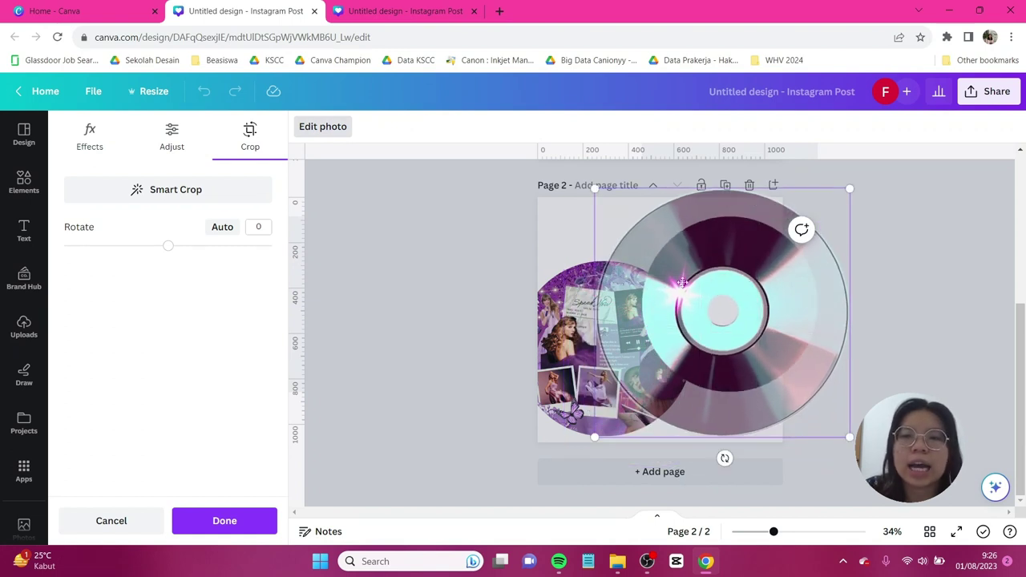
{"action": "left_click_drag", "start_coordinate": [850, 187], "coordinate": [889, 160]}
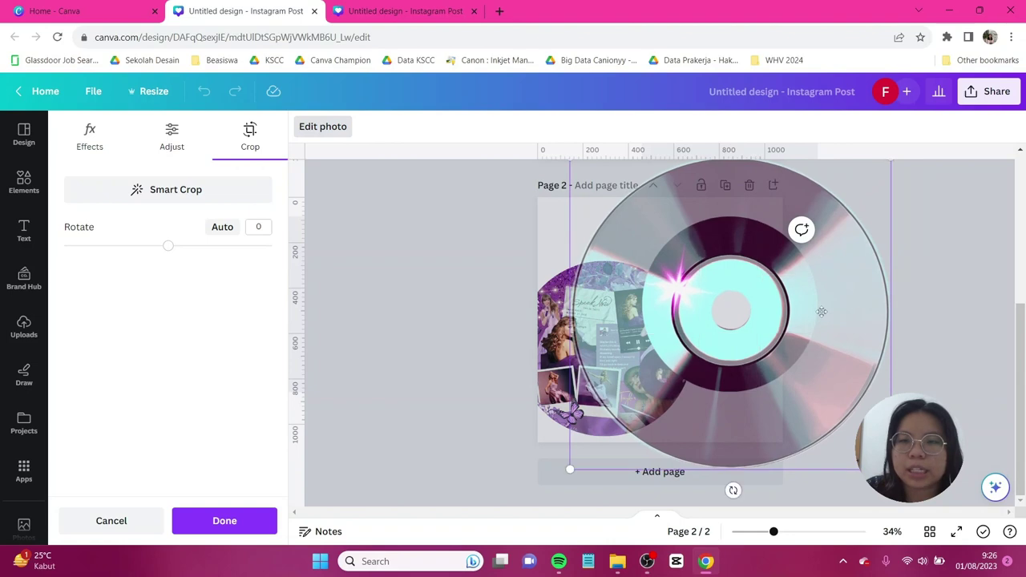
{"action": "left_click_drag", "start_coordinate": [570, 471], "coordinate": [522, 522]}
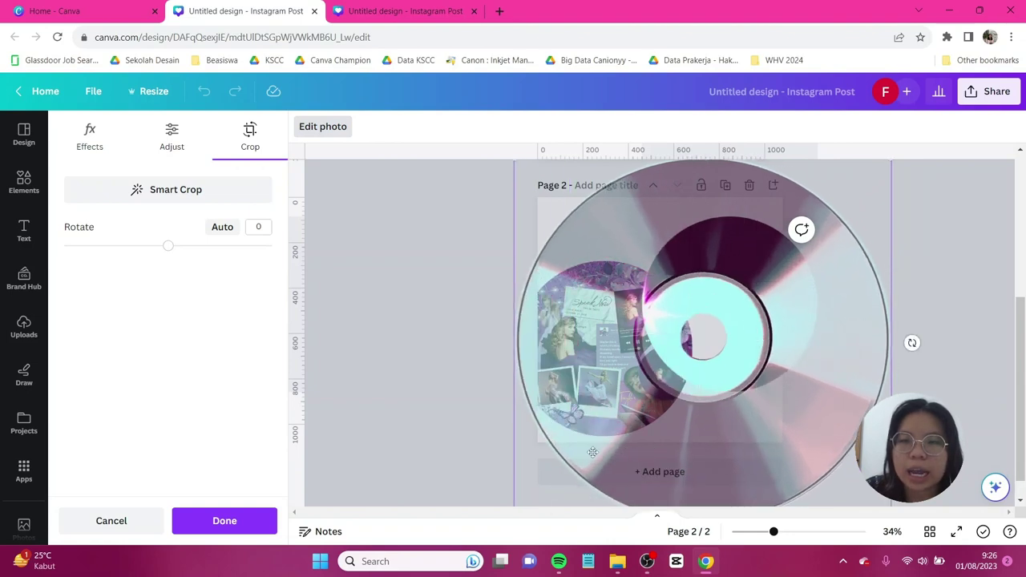
{"action": "left_click_drag", "start_coordinate": [617, 432], "coordinate": [628, 407]}
{"action": "scroll", "coordinate": [628, 407], "scroll_direction": "down", "scroll_amount": 1}
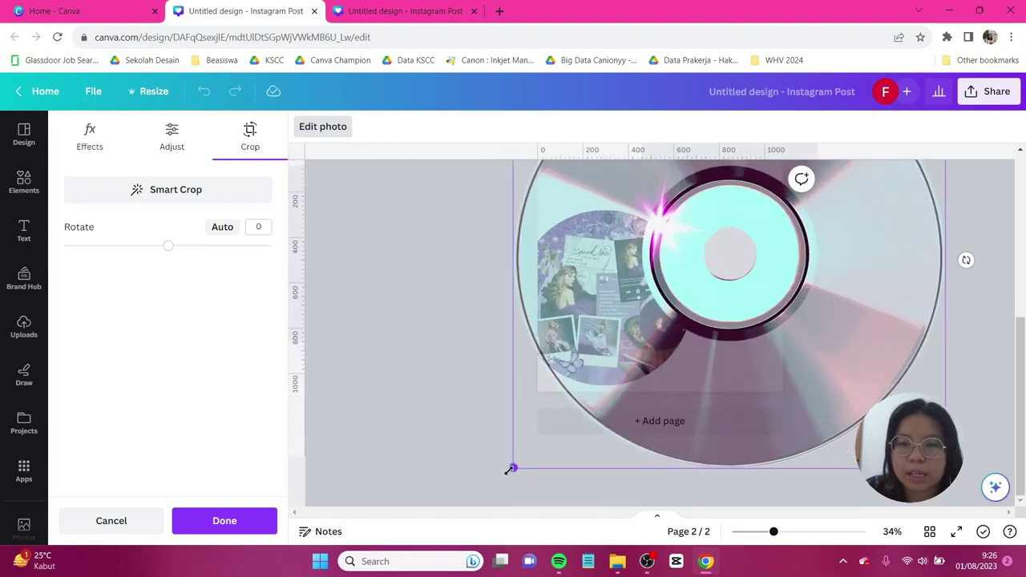
{"action": "left_click_drag", "start_coordinate": [510, 467], "coordinate": [497, 484]}
{"action": "left_click_drag", "start_coordinate": [576, 398], "coordinate": [581, 393]}
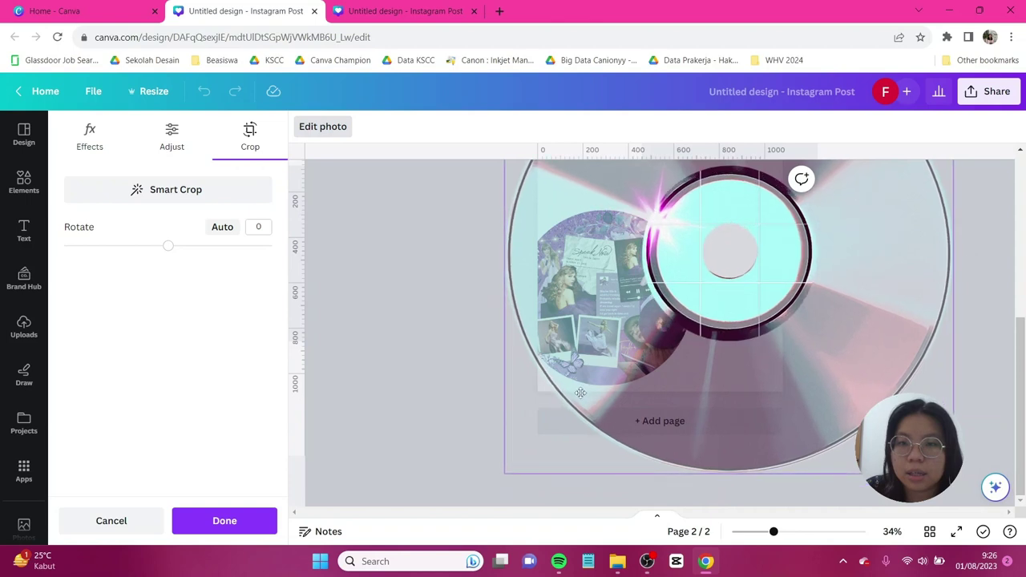
{"action": "scroll", "coordinate": [585, 387], "scroll_direction": "up", "scroll_amount": 1}
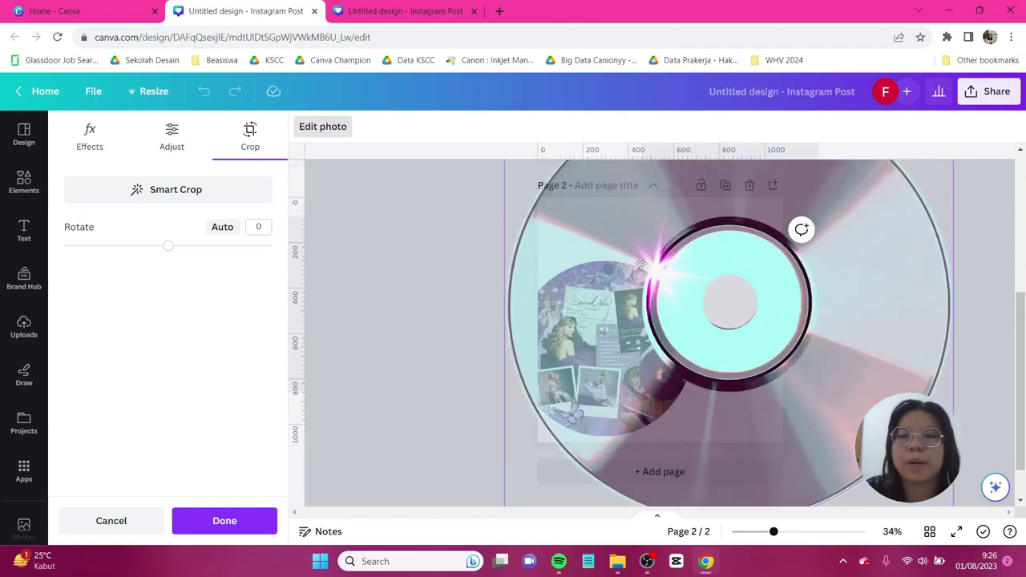
{"action": "left_click", "coordinate": [236, 522]}
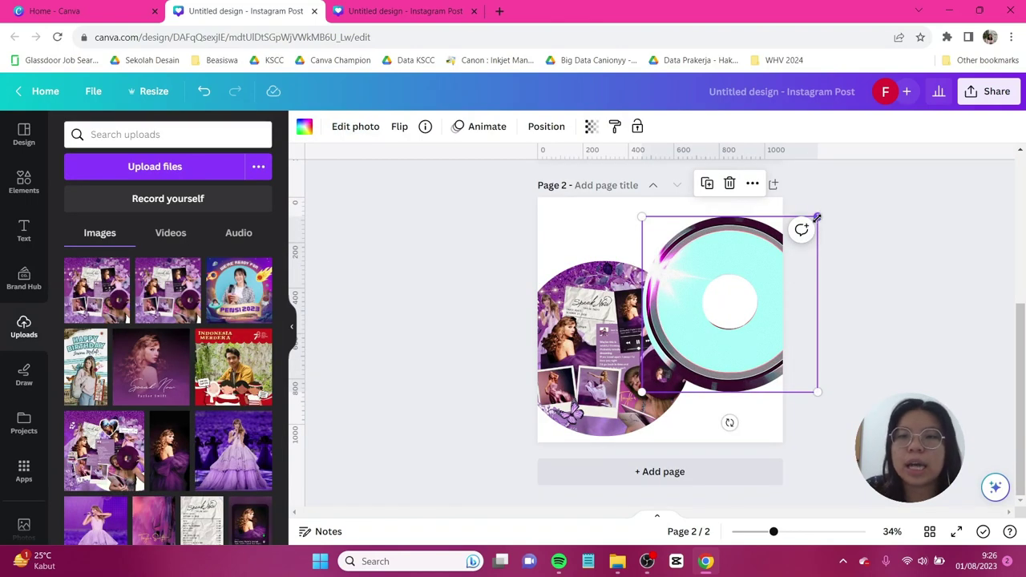
Shrink the cropped disc ring onto the middle of the circular collage and center both together on page 2.
{"action": "left_click_drag", "start_coordinate": [816, 217], "coordinate": [703, 330]}
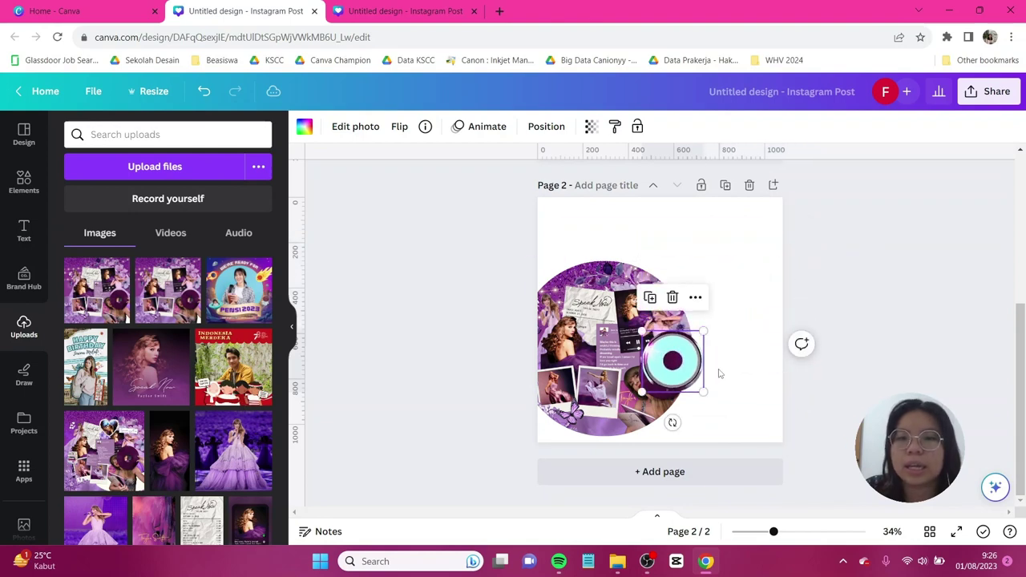
{"action": "left_click_drag", "start_coordinate": [683, 373], "coordinate": [614, 362]}
{"action": "left_click", "coordinate": [678, 373], "text": "shift"}
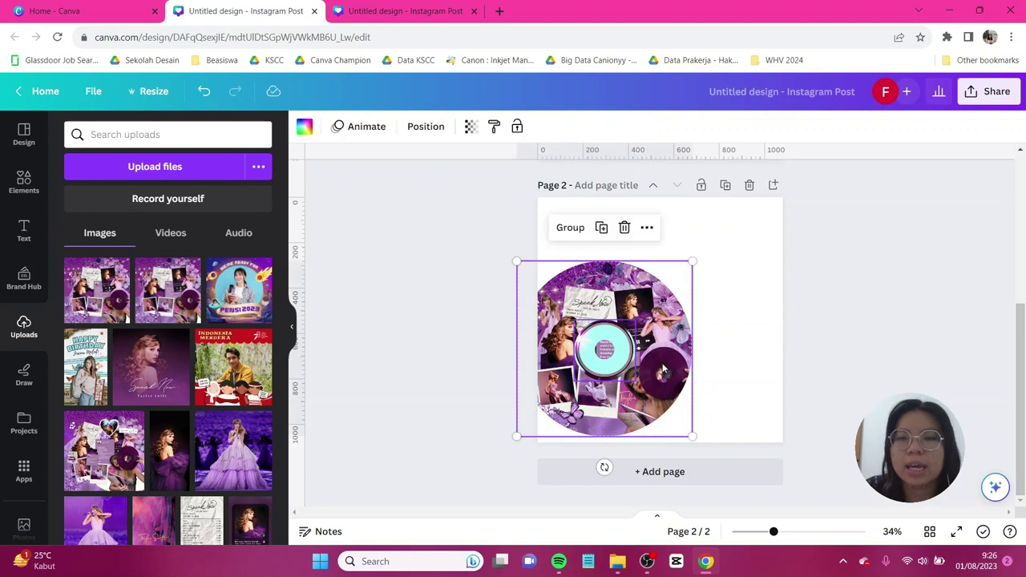
{"action": "left_click_drag", "start_coordinate": [679, 373], "coordinate": [709, 343]}
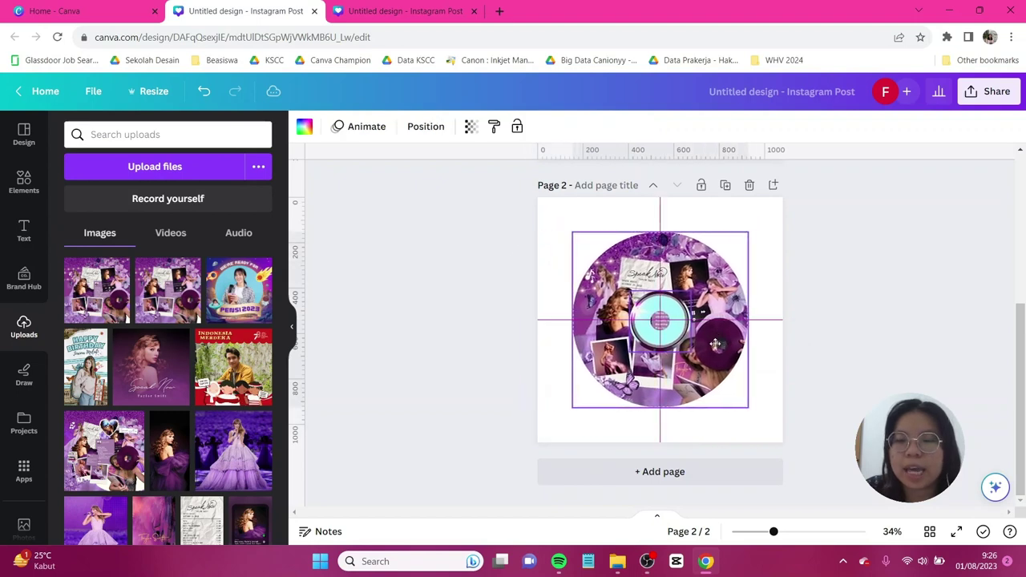
{"action": "left_click", "coordinate": [870, 385]}
{"action": "left_click", "coordinate": [697, 309]}
{"action": "left_click", "coordinate": [840, 372]}
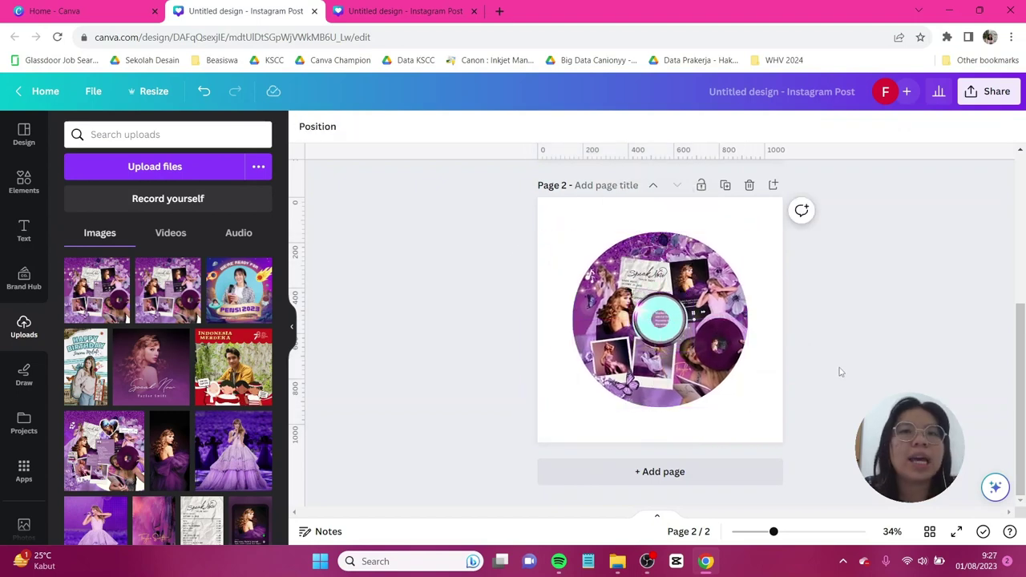